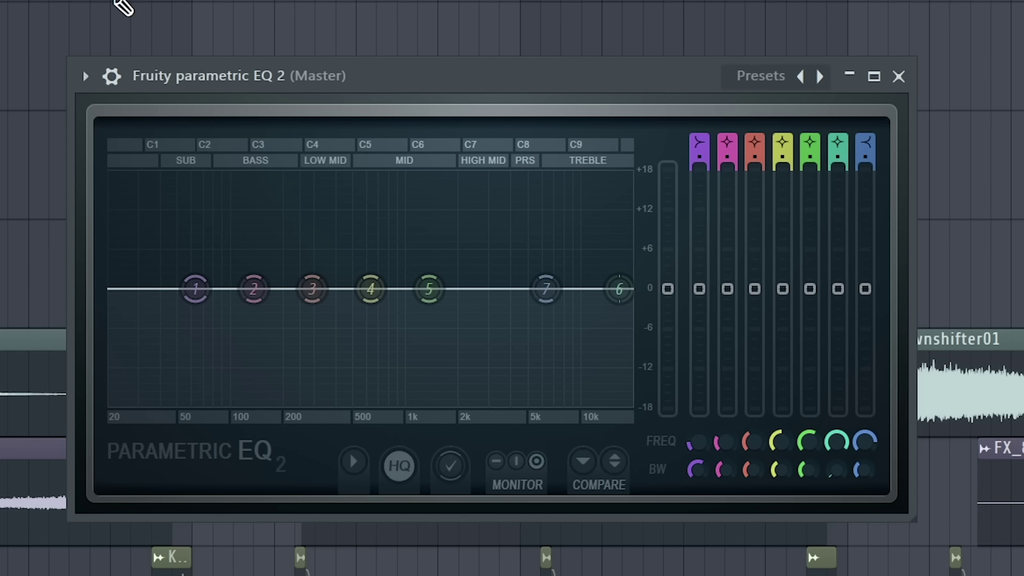
- Drag the master Fruity parametric EQ 2 window right, off the FX_Downshifter01 and FX_8BarsRiser2 clips
left_click_drag(324, 78, 699, 83)
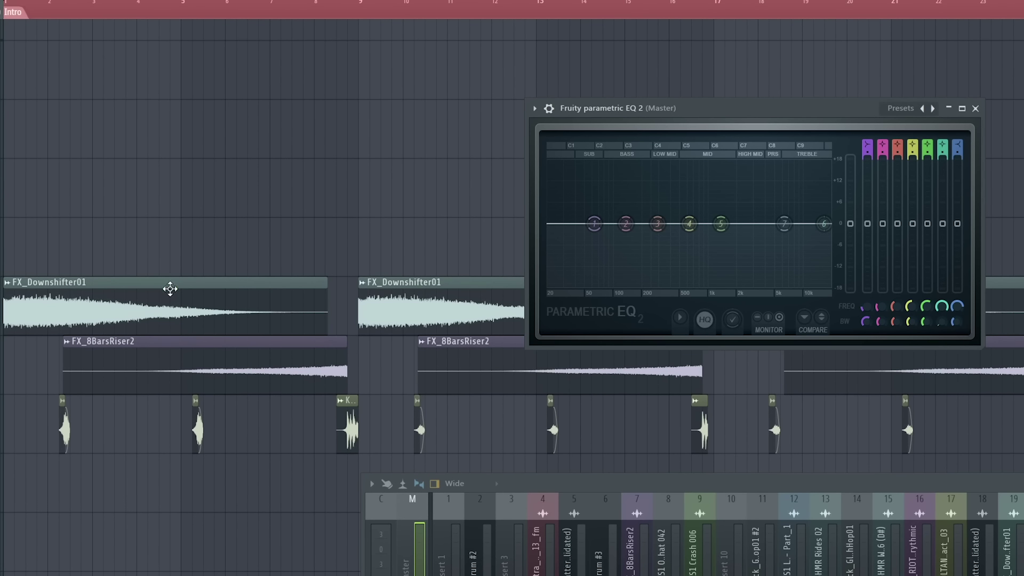
- Move the master EQ further right and play the intro once
left_click_drag(746, 114, 900, 126)
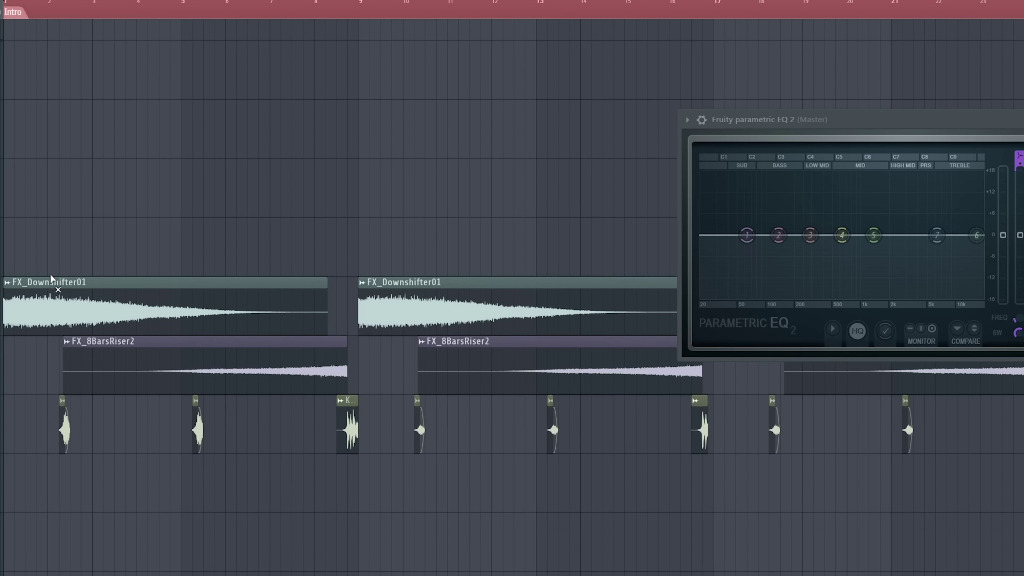
key("space")
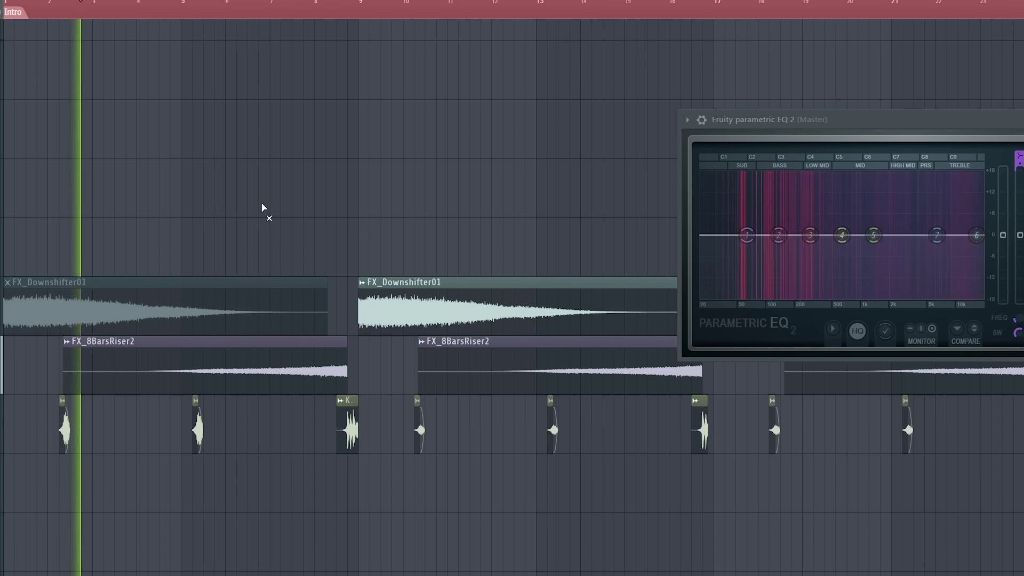
key("space")
- Unmute the first FX_Downshifter01 clip and replay the intro with it audible
left_click(187, 277)
key("space")
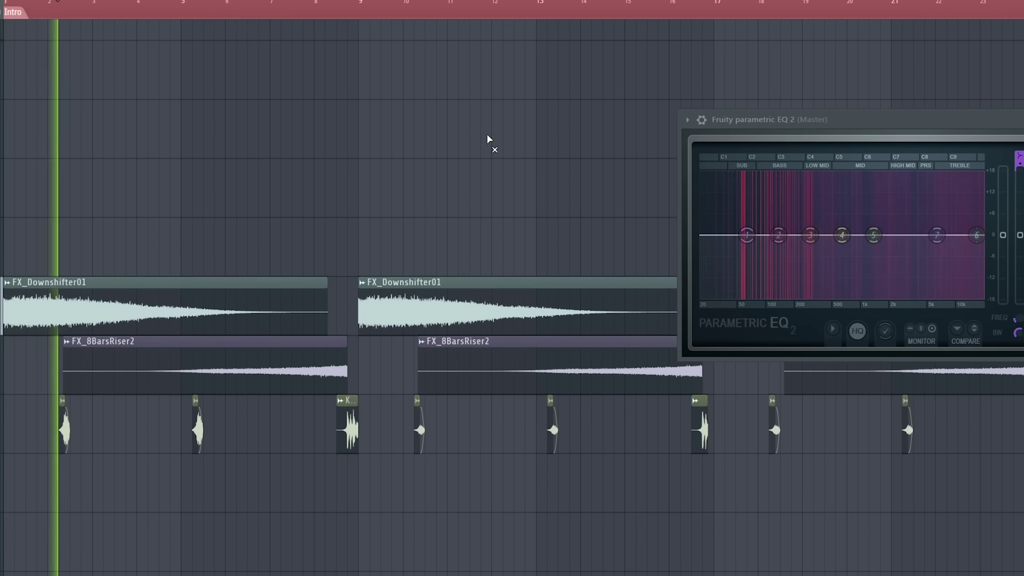
key("space")
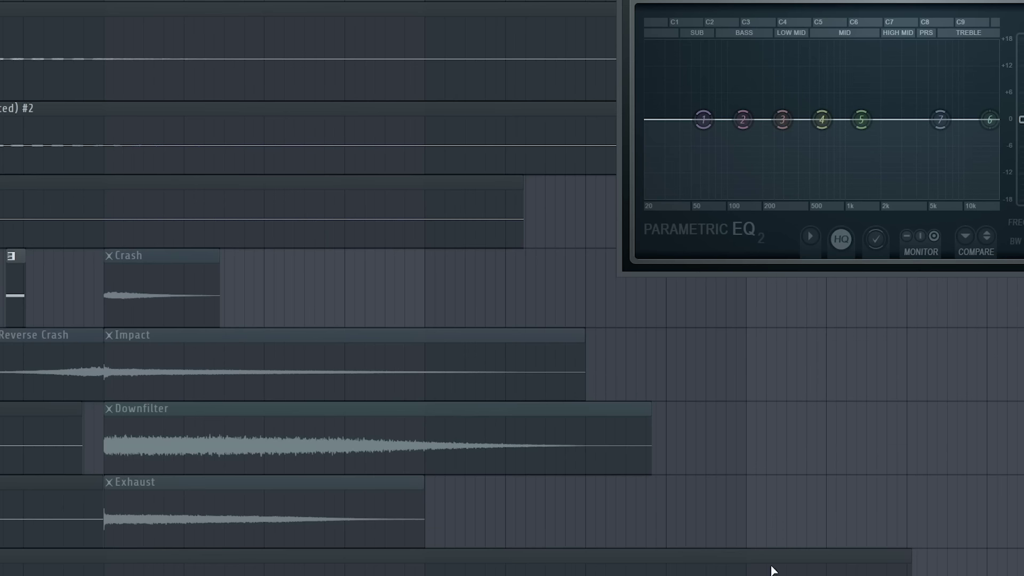
key("space")
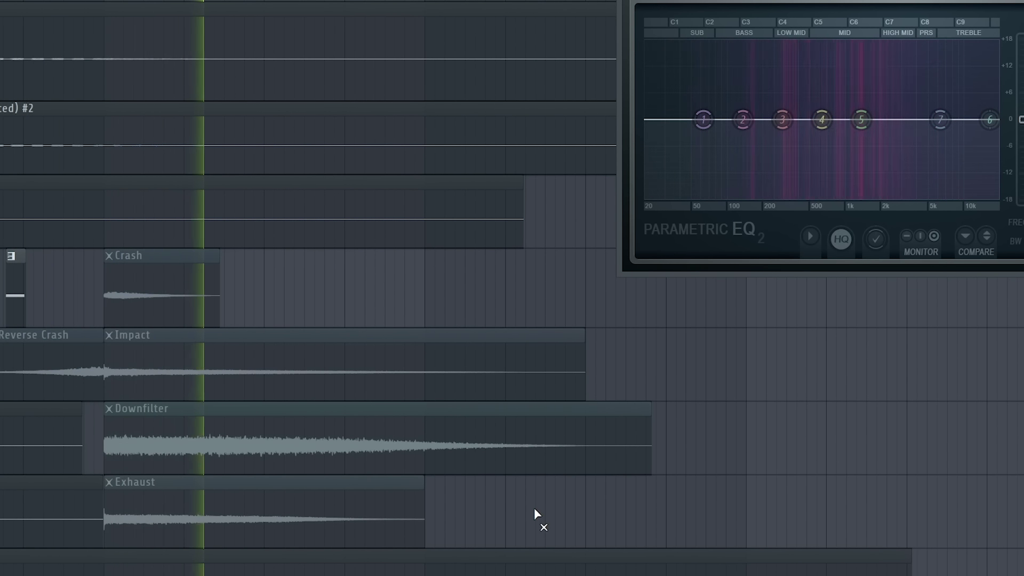
- Unmute the Exhaust, Downfilter, Impact and Crash clips and play them in the mix
key("space")
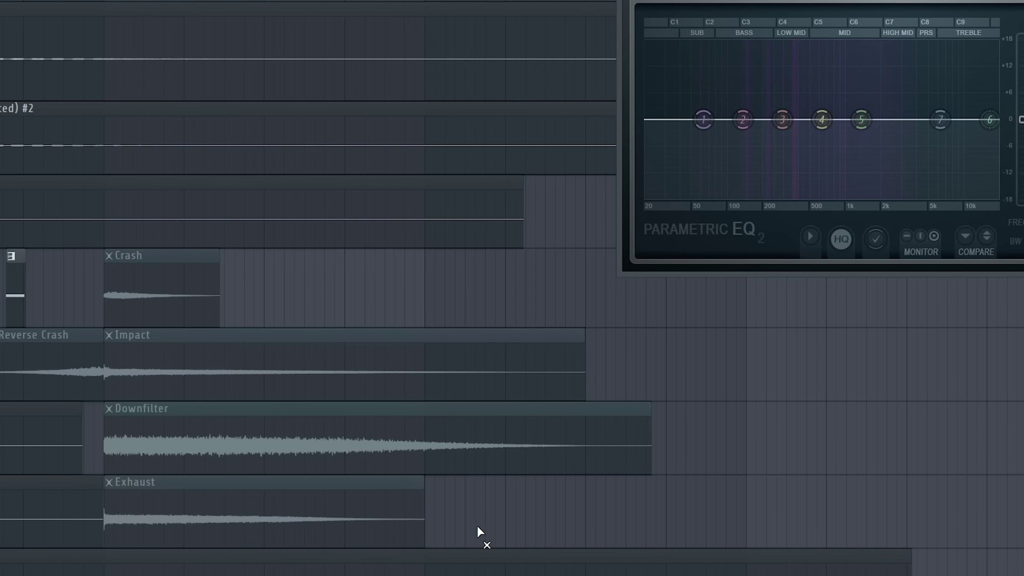
mouse_move(477, 526)
left_mouse_down()
mouse_move(373, 522)
mouse_move(200, 449)
mouse_move(181, 296)
mouse_move(105, 297)
left_mouse_up()
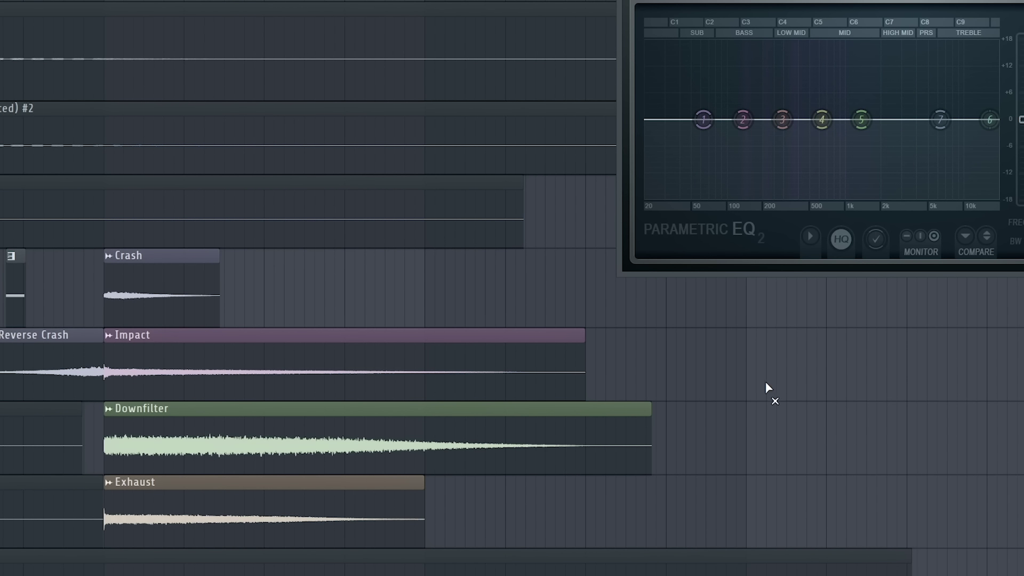
key("space")
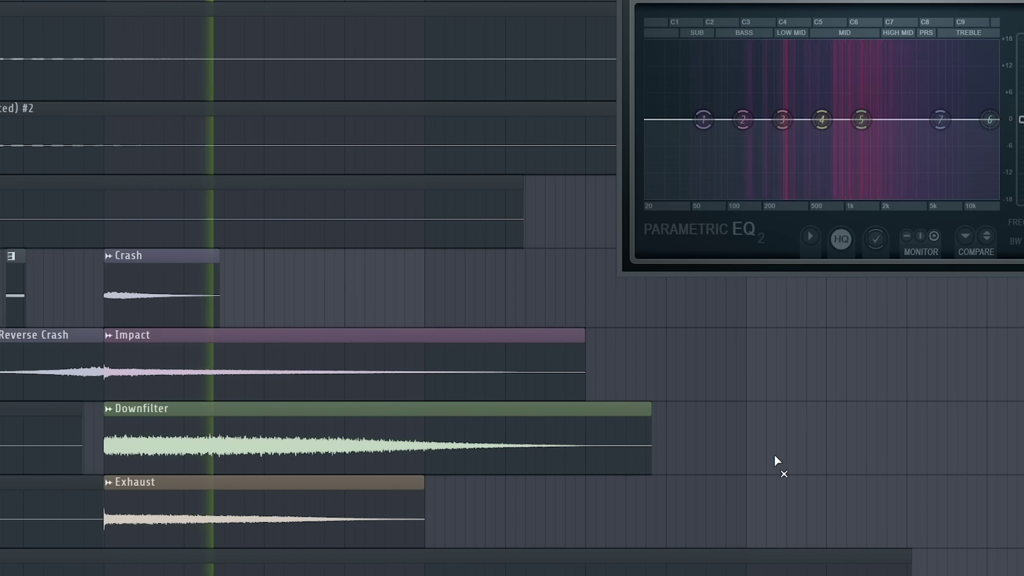
left_click(109, 335)
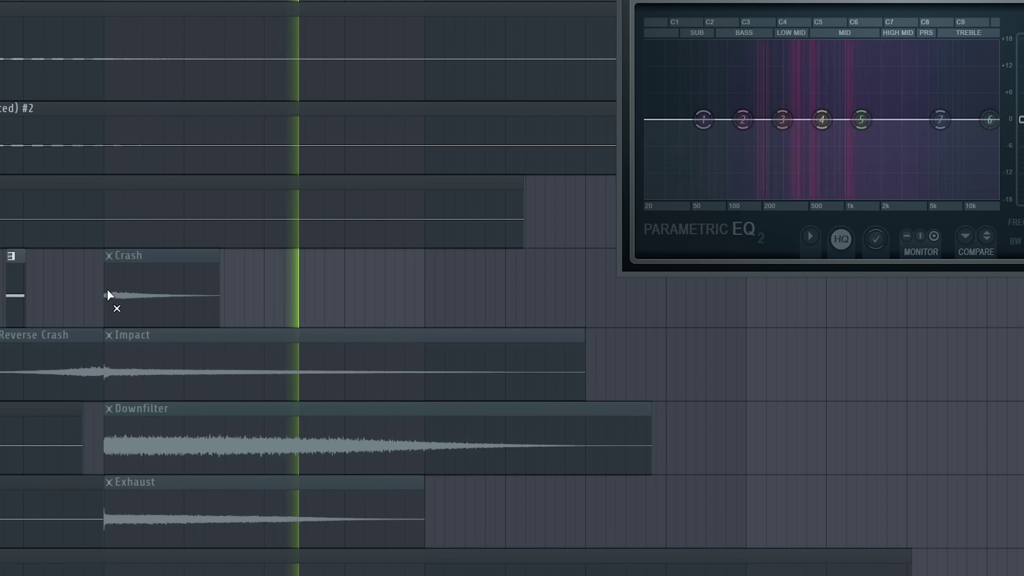
left_click(109, 255)
left_click(109, 481)
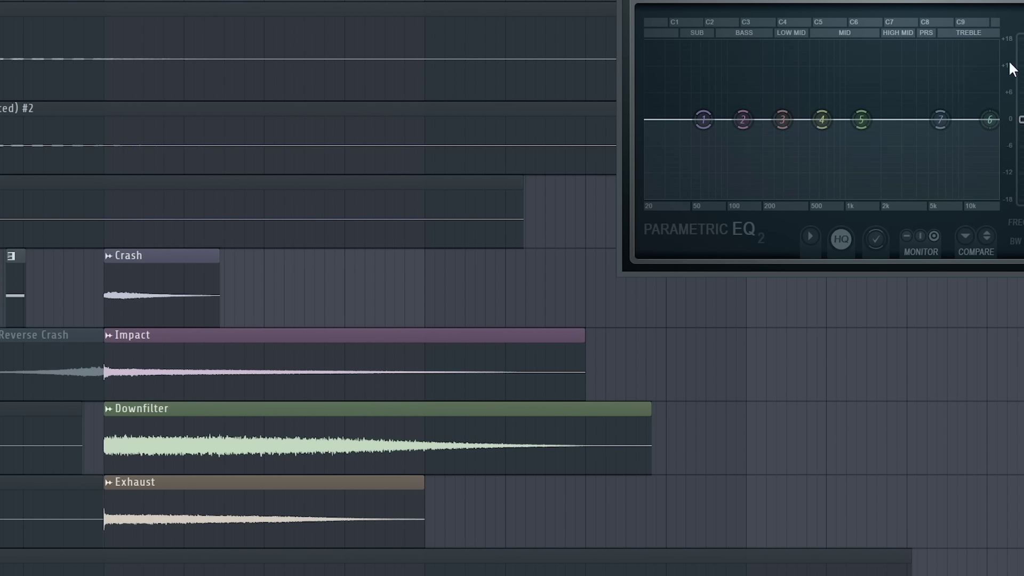
- Solo-play the Downfilter, Impact and Crash clips one after another
left_click(107, 453)
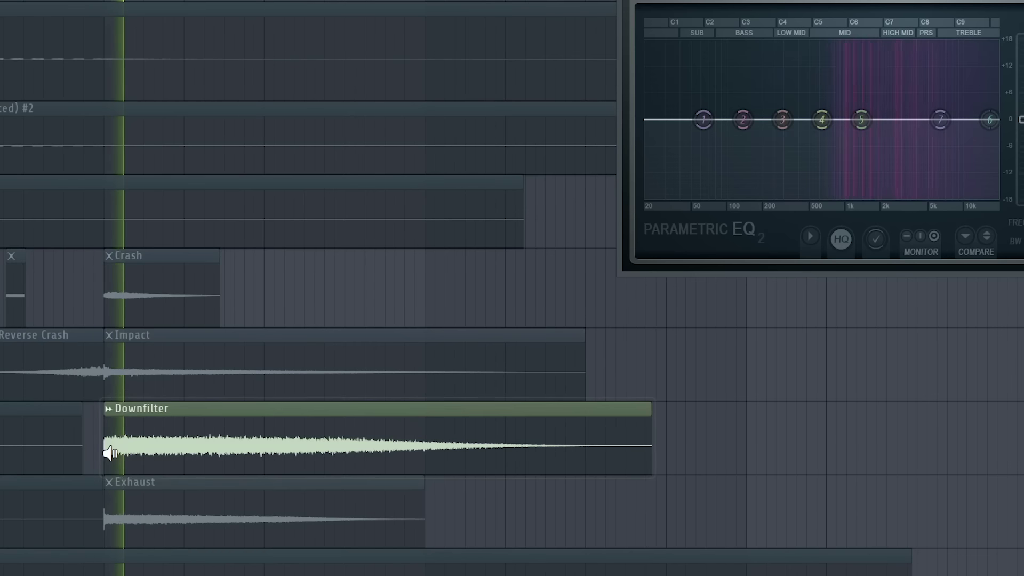
left_click(104, 373)
left_click(102, 304)
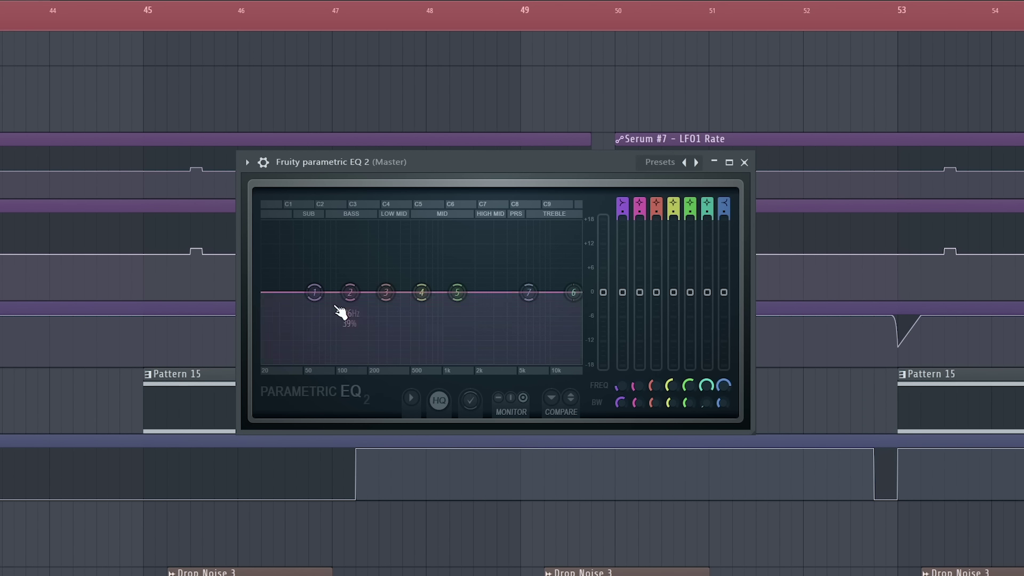
- Play bars 45–53 twice while watching the master EQ spectrum analyser
key("space")
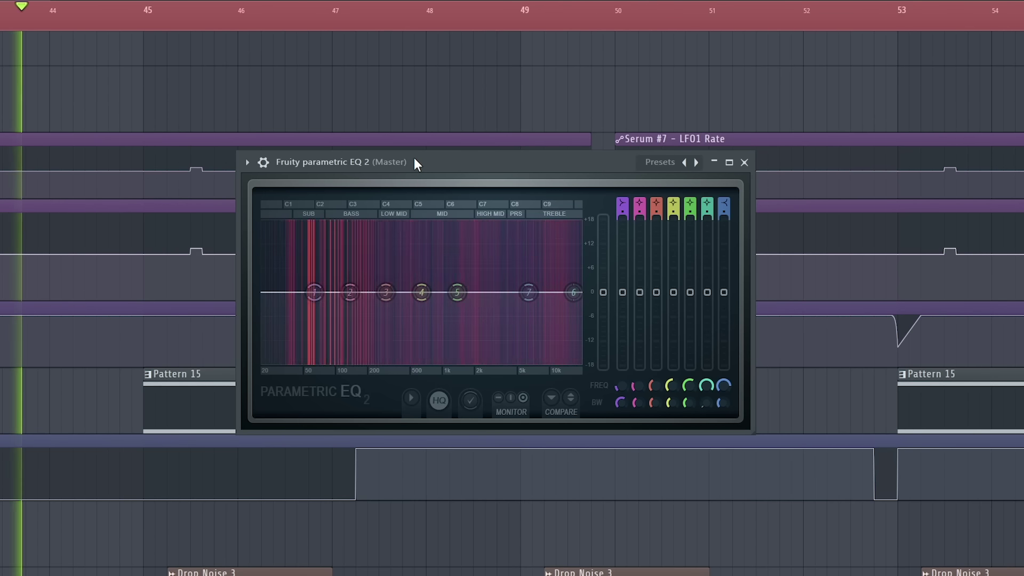
key("space")
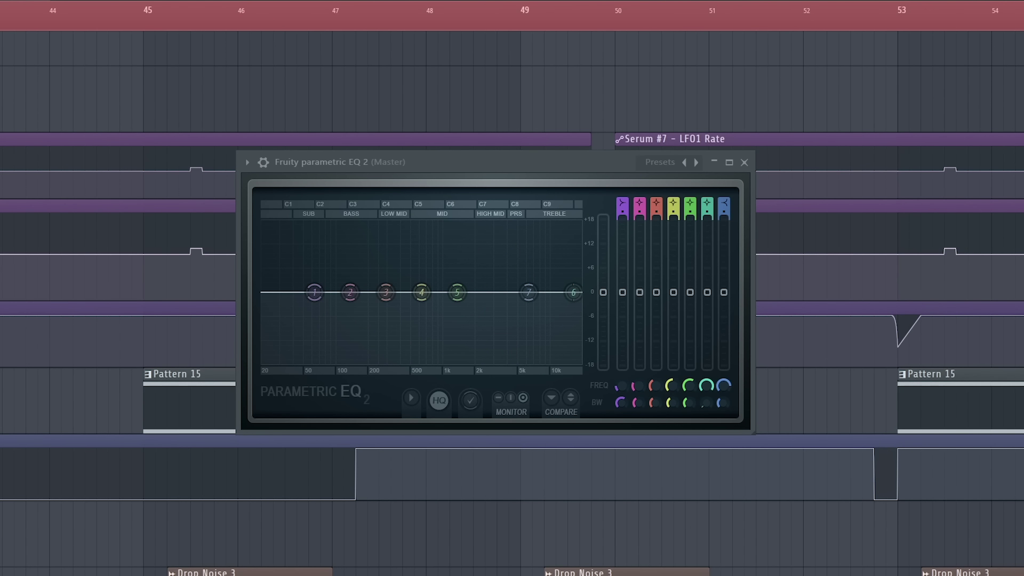
key("space")
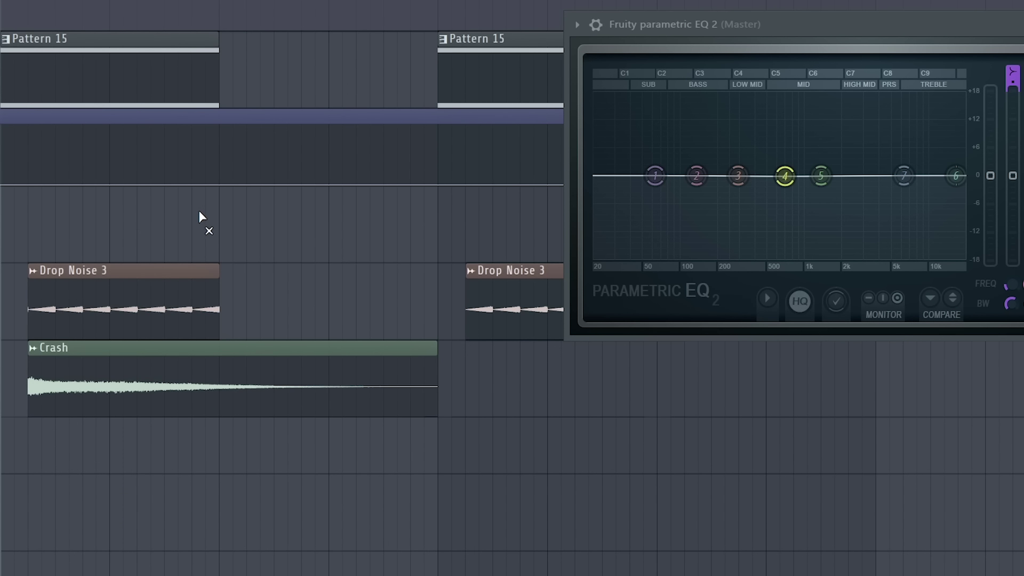
- Play the section with the first Drop Noise 3 and Crash clips muted, then unmuted
left_click_drag(155, 209, 149, 408)
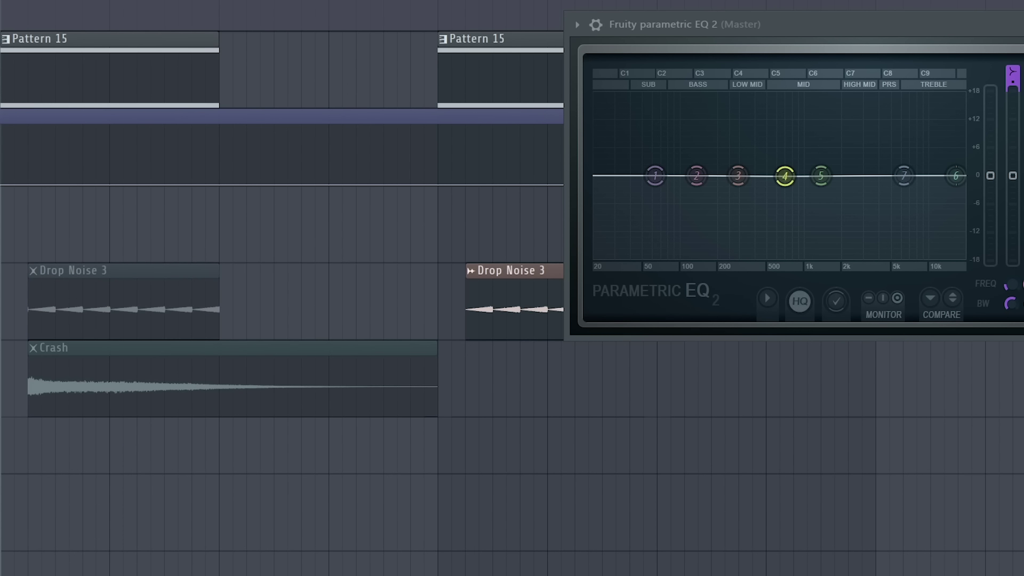
key("space")
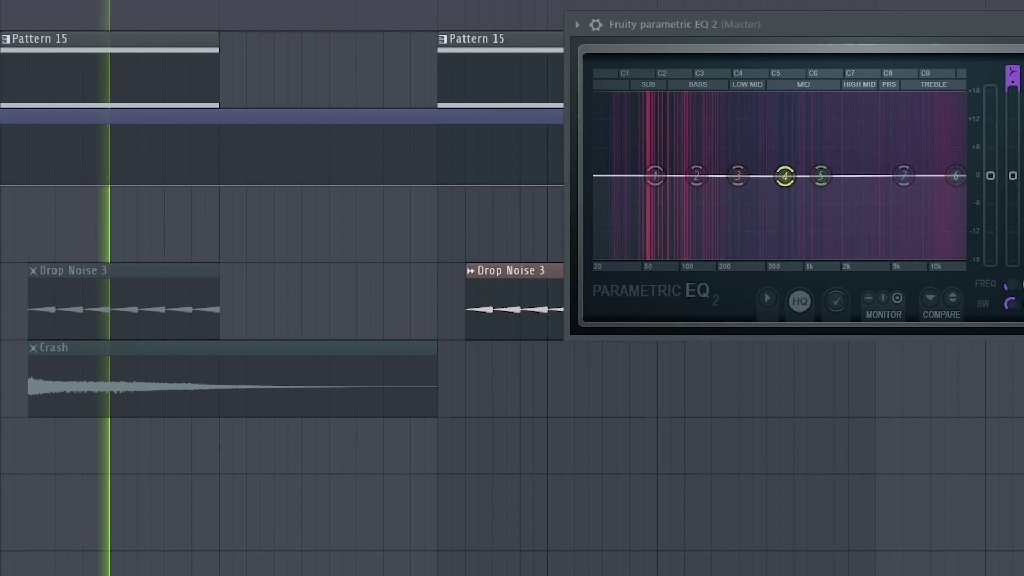
key("space")
mouse_move(170, 373)
left_mouse_down()
mouse_move(174, 322)
mouse_move(152, 272)
left_mouse_up()
key("space")
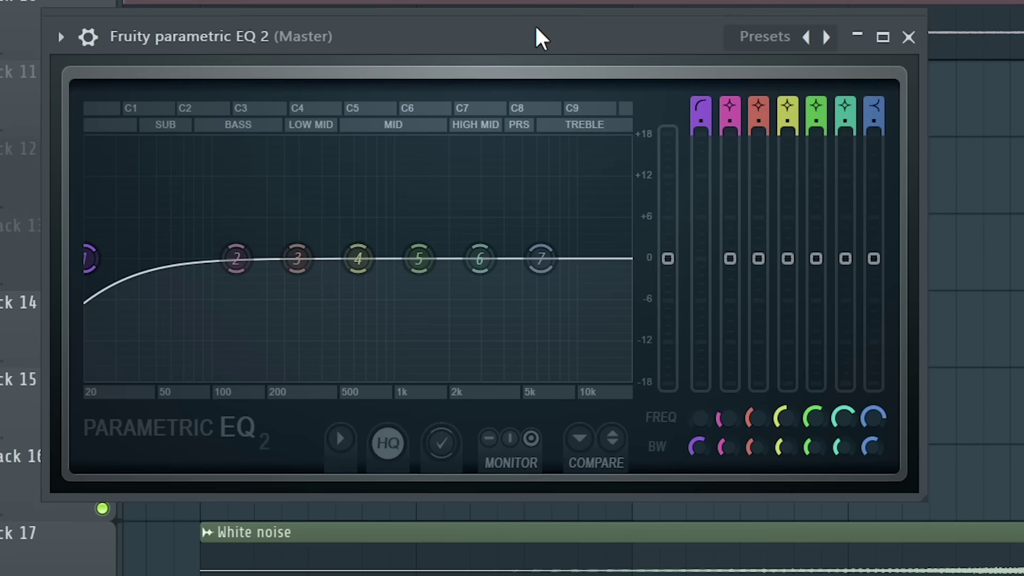
- Play the low-cut master, move the EQ window aside and play from bar 35
key("space")
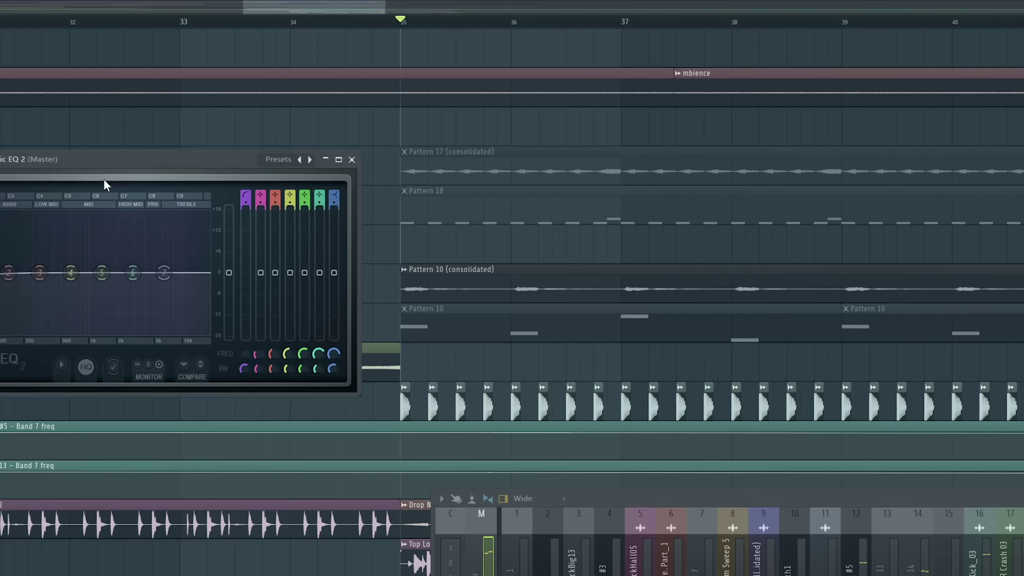
left_click_drag(104, 178, 164, 354)
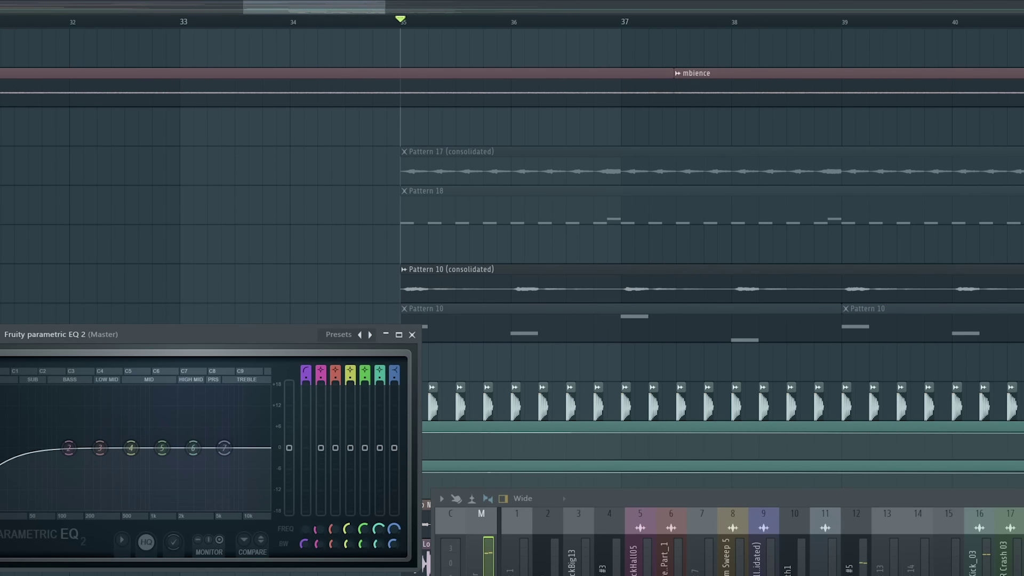
key("space")
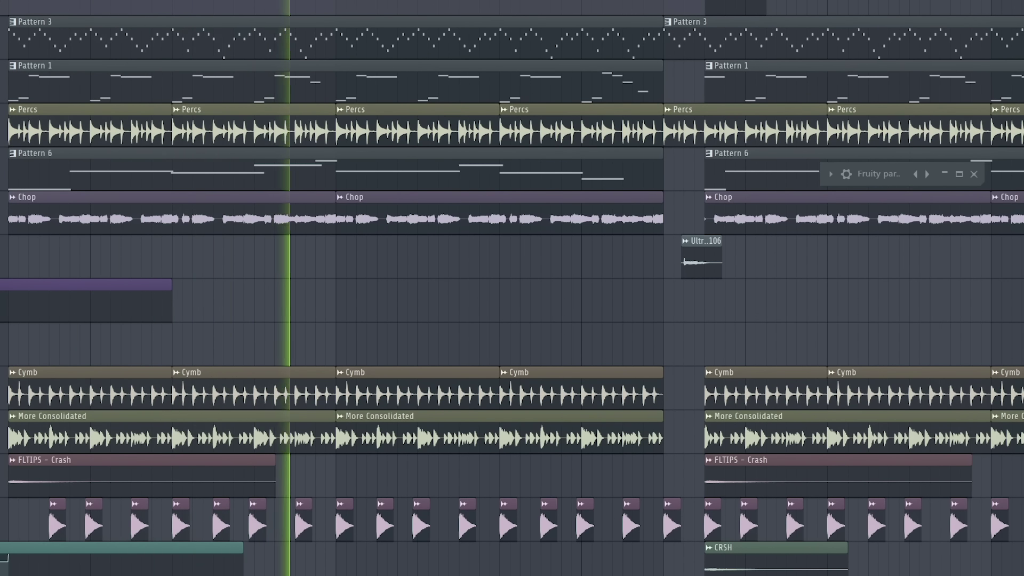
- Drag the Sylenth1 #3 Fruity Limiter window up into view
left_click_drag(648, 573, 649, 450)
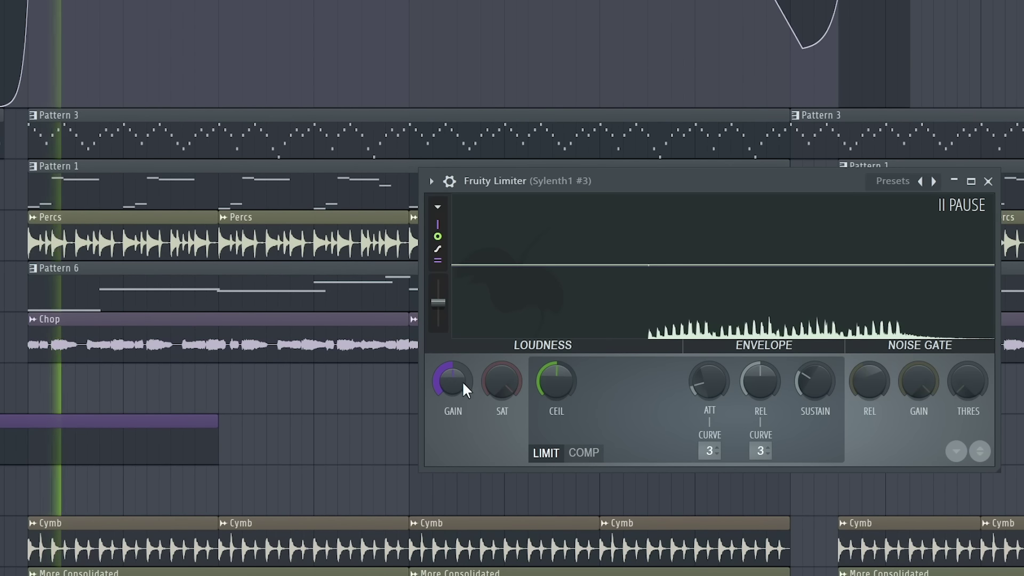
- Lower the Sylenth1 #3 limiter GAIN and turn its CEIL knob well down
mouse_move(460, 366)
left_mouse_down()
mouse_move(460, 389)
mouse_move(466, 357)
left_mouse_up()
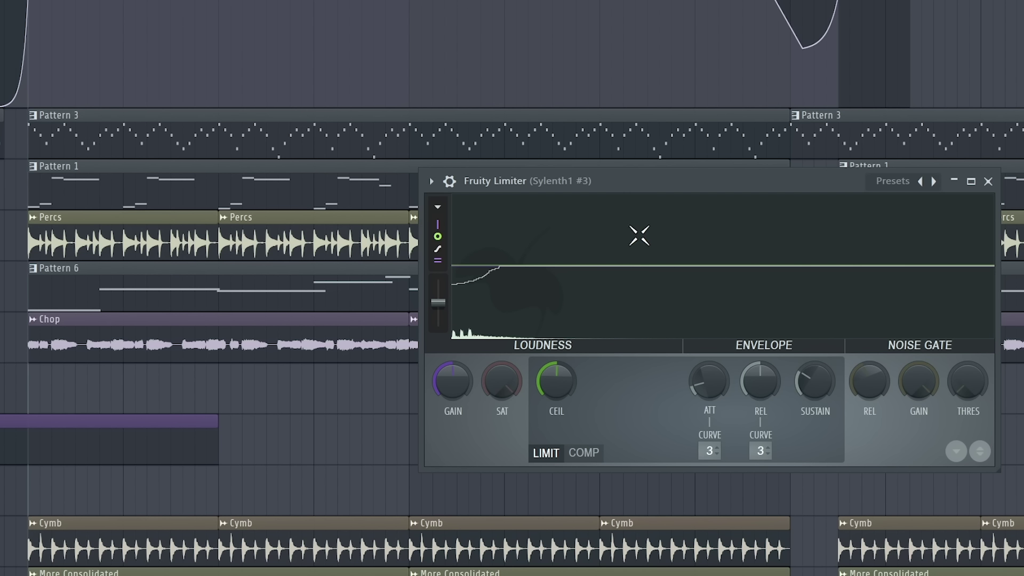
left_click_drag(572, 365, 572, 411)
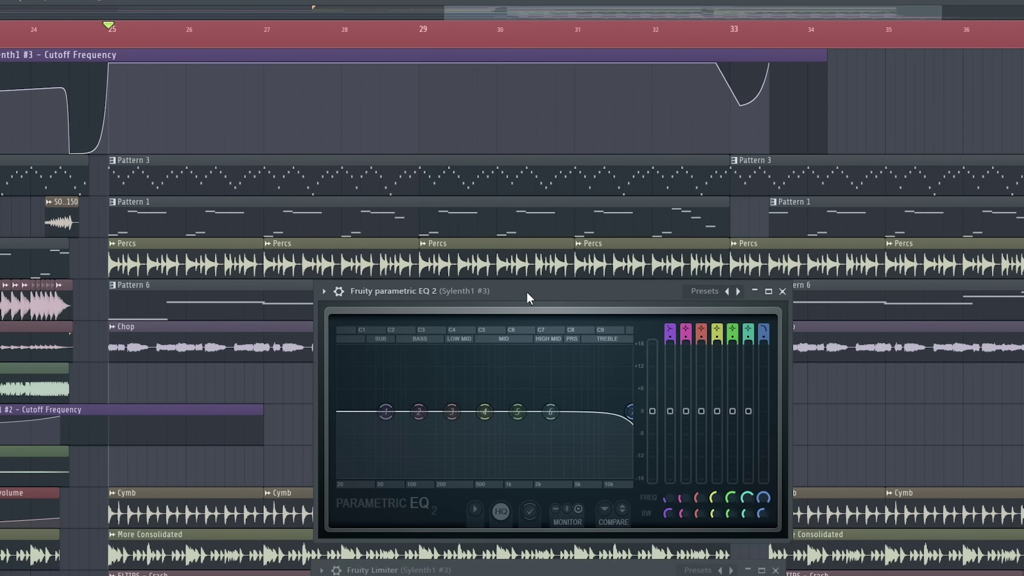
- Move the Sylenth1 #3 EQ aside and pull its high cut down to about 2294 Hz during playback
left_click_drag(527, 292, 618, 295)
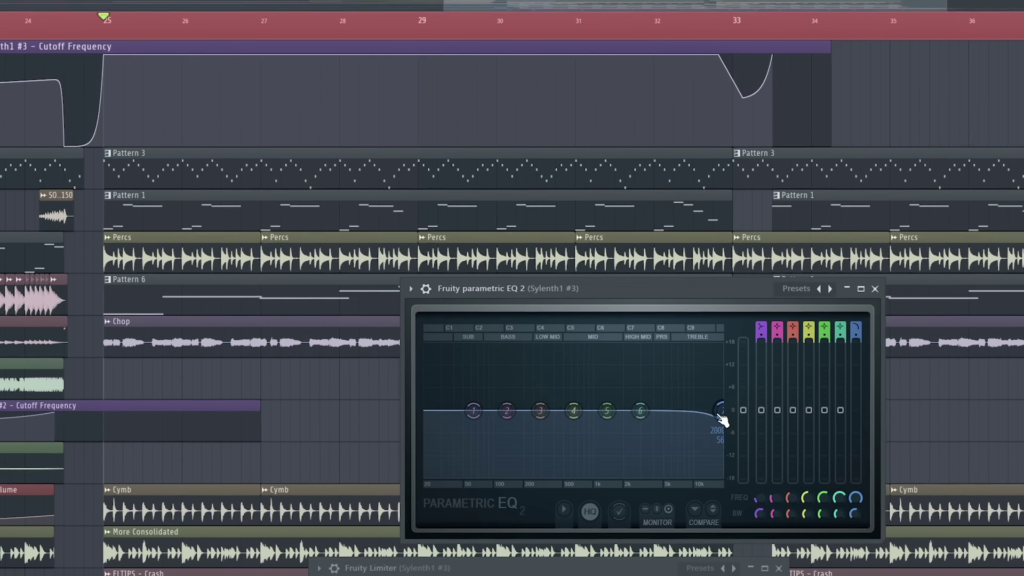
key("space")
left_click_drag(719, 420, 680, 415)
left_click_drag(713, 351, 770, 360)
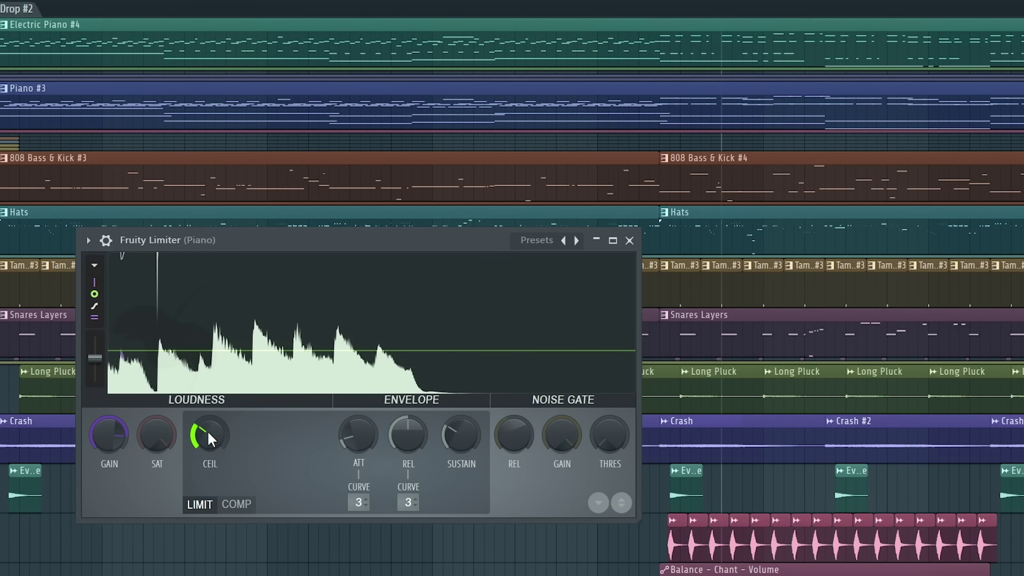
- Sweep the Piano limiter ceiling up and down during the drop, ending at maximum
left_click_drag(207, 430, 206, 412)
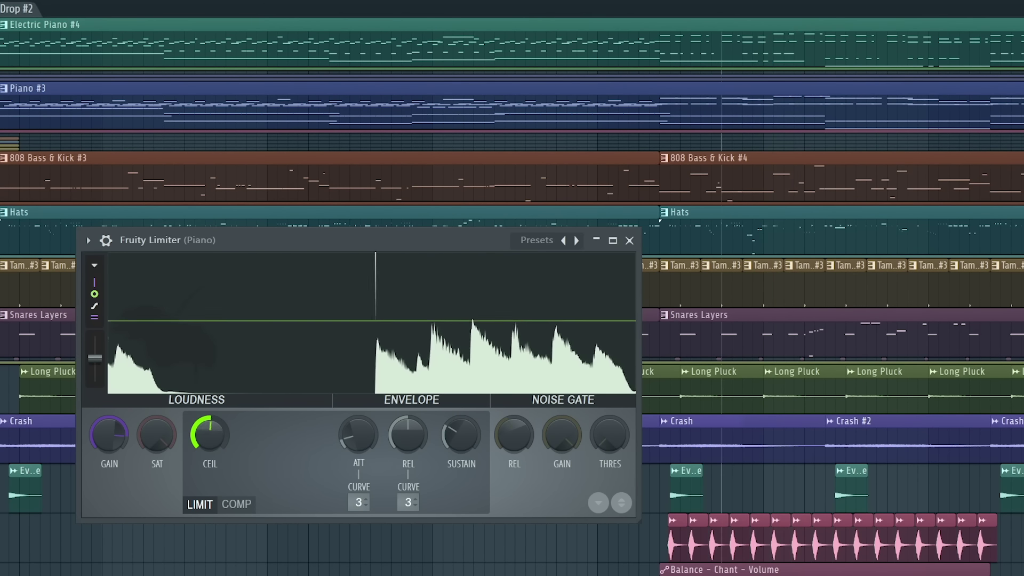
left_click_drag(216, 432, 216, 454)
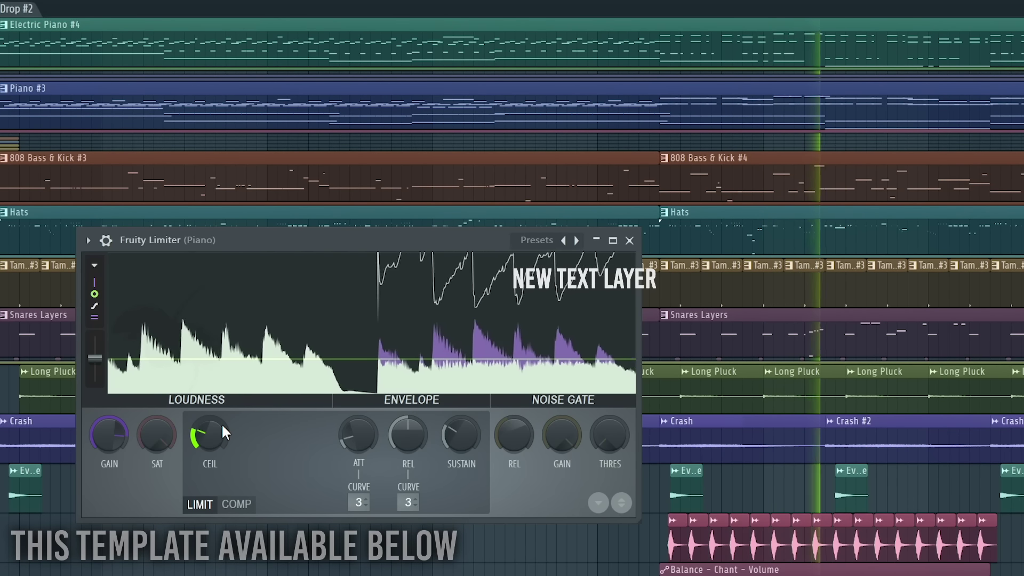
left_click_drag(218, 425, 217, 400)
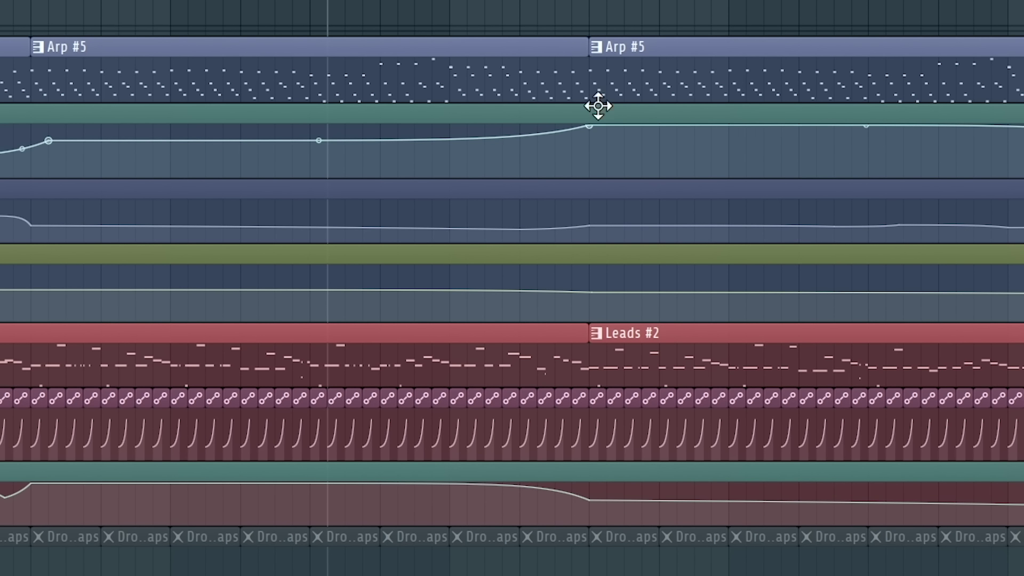
- Play the Arp #5 and Leads #2 passage, then stop playback
key("space")
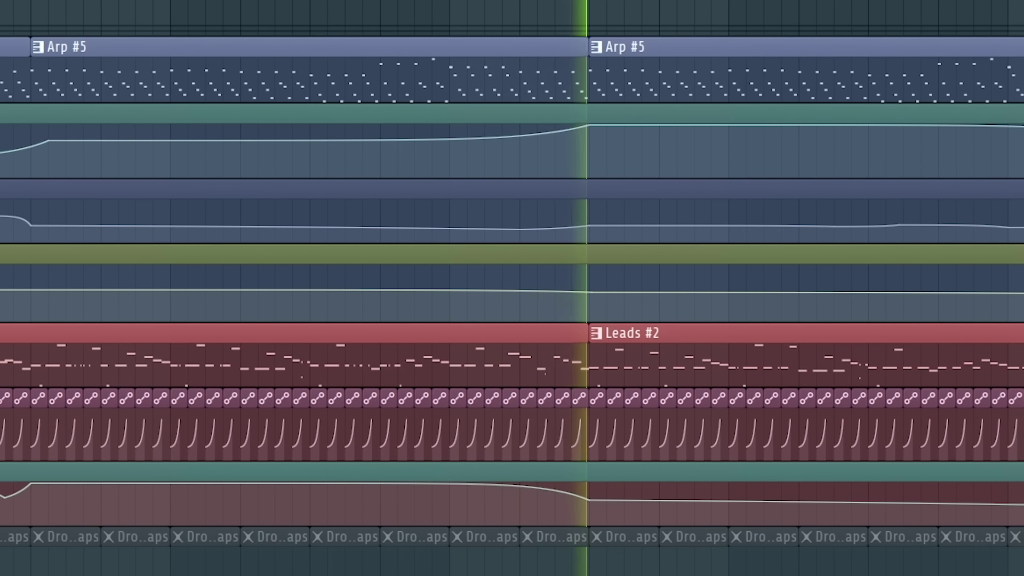
key("space")
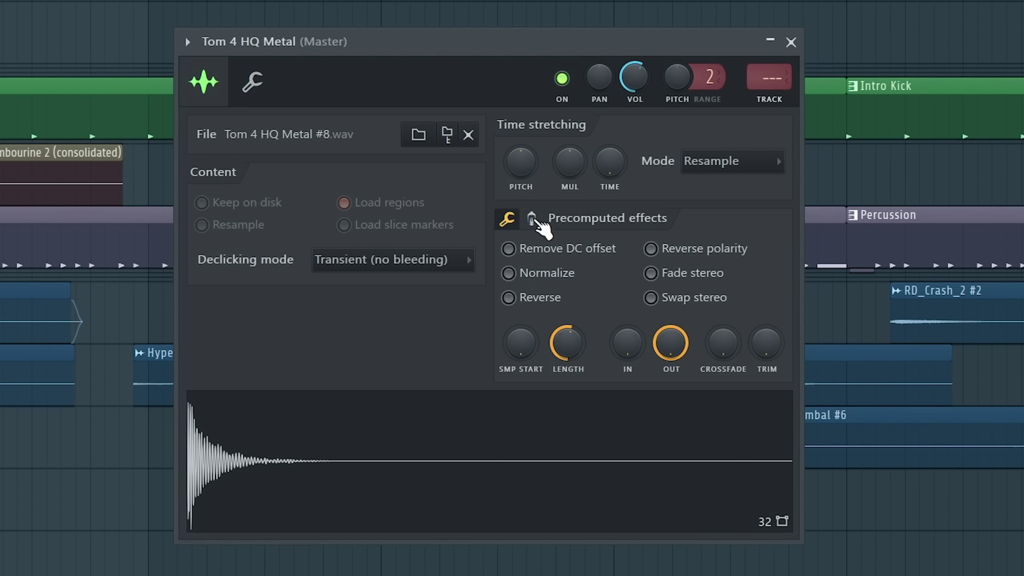
- Add a slight precomputed stereo delay to the Tom 4 HQ Metal and tambourine samples
left_click(536, 220)
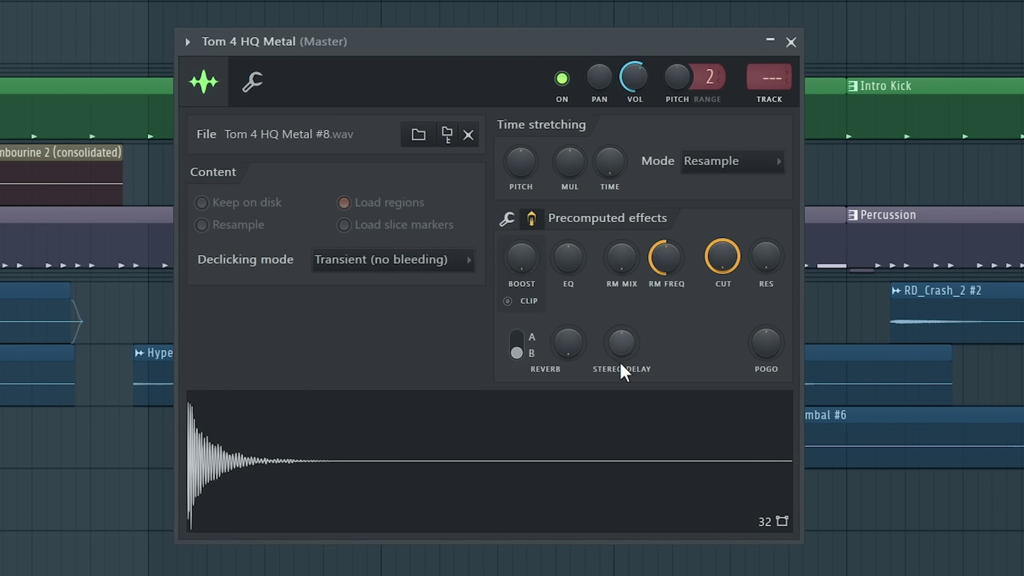
left_click_drag(621, 364, 621, 356)
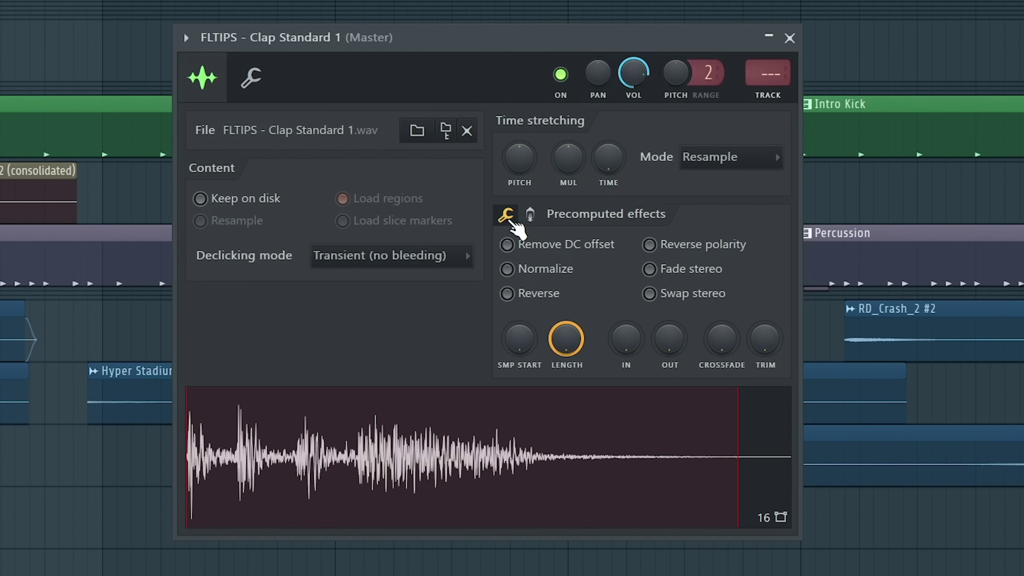
left_click(530, 215)
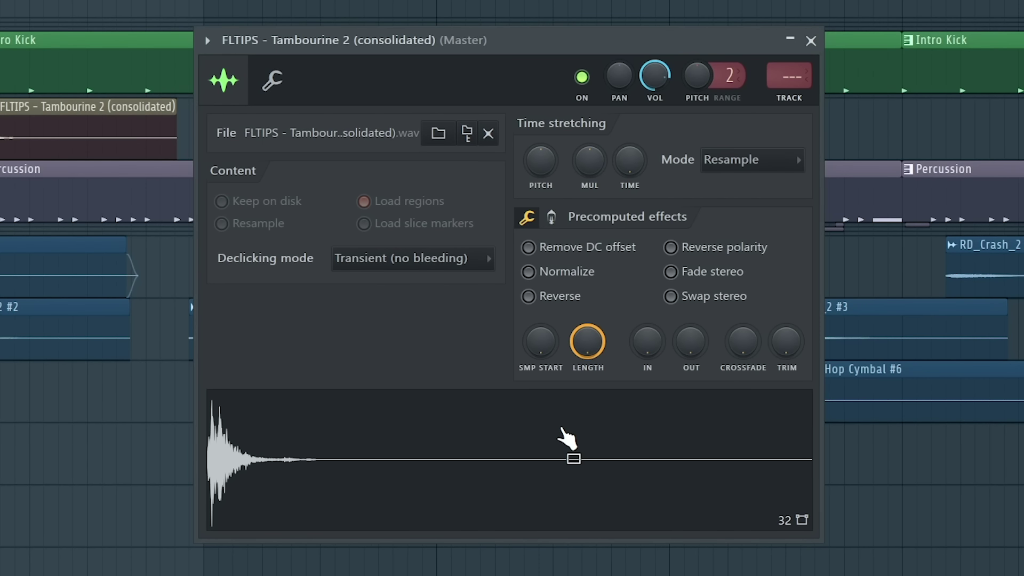
left_click(554, 218)
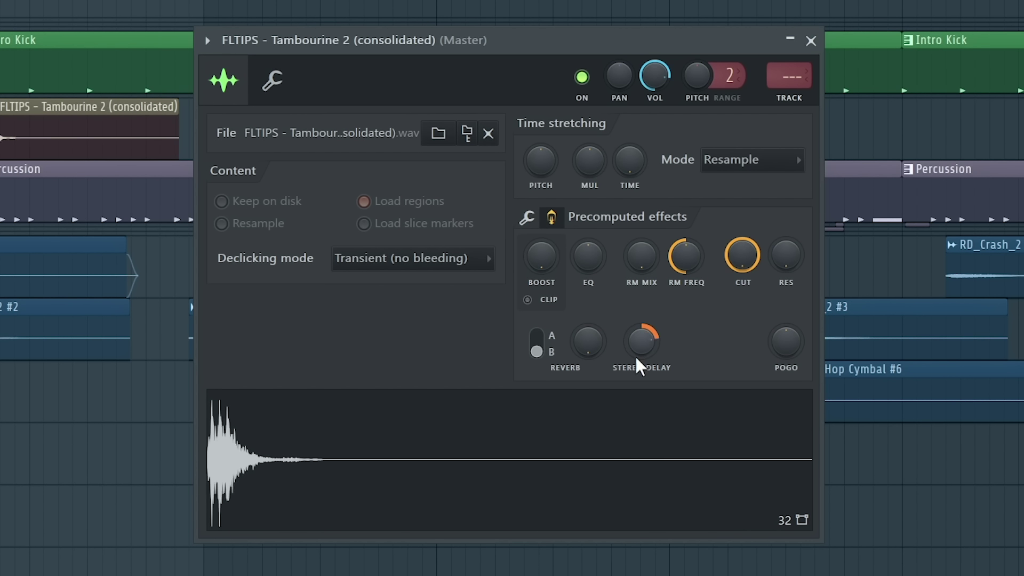
left_click_drag(640, 354, 640, 325)
left_click_drag(640, 367, 640, 390)
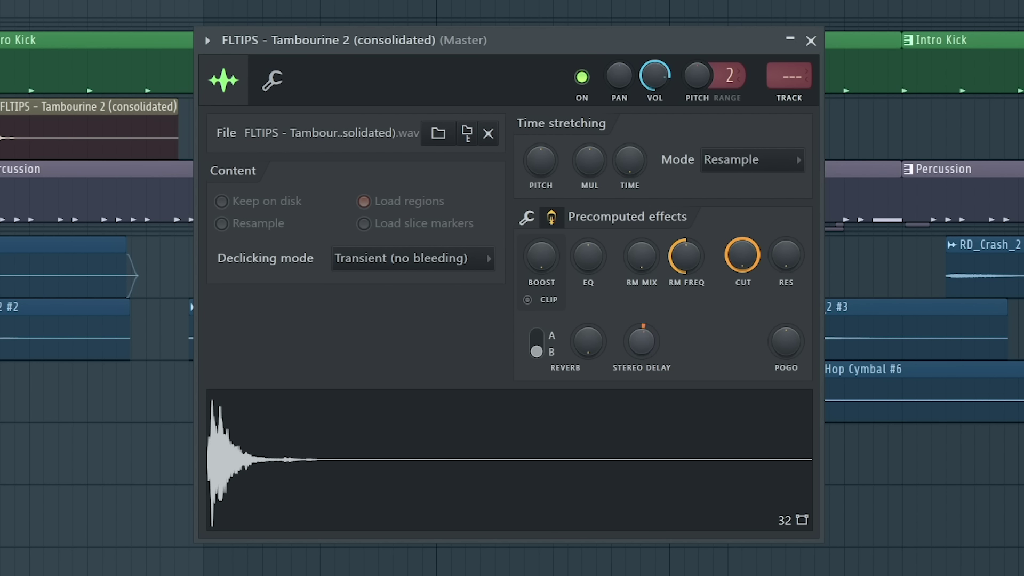
- Route the tambourine to mixer track 52 and insert a Fruity Stereo Enhancer there
left_click(793, 104)
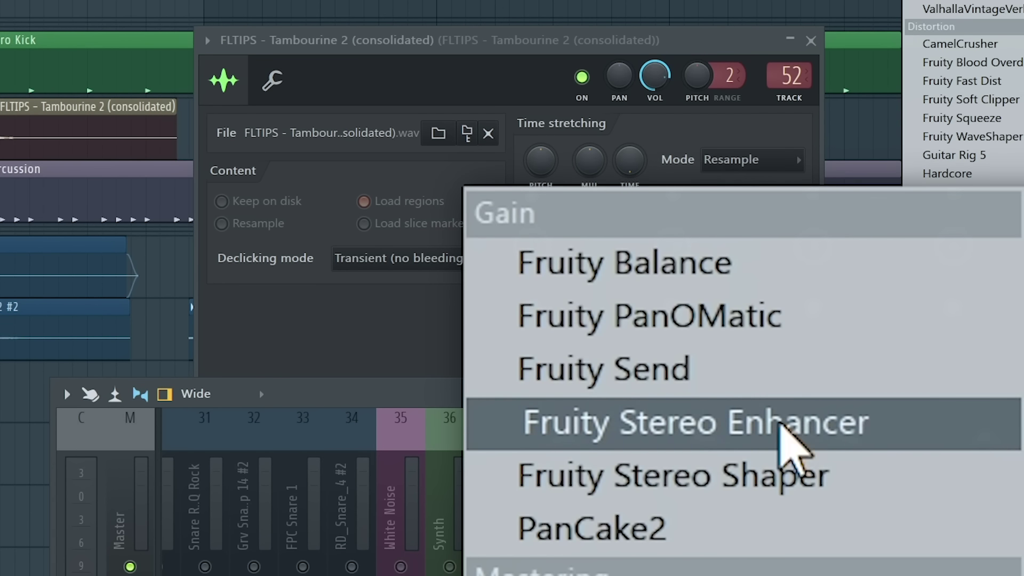
left_click(780, 426)
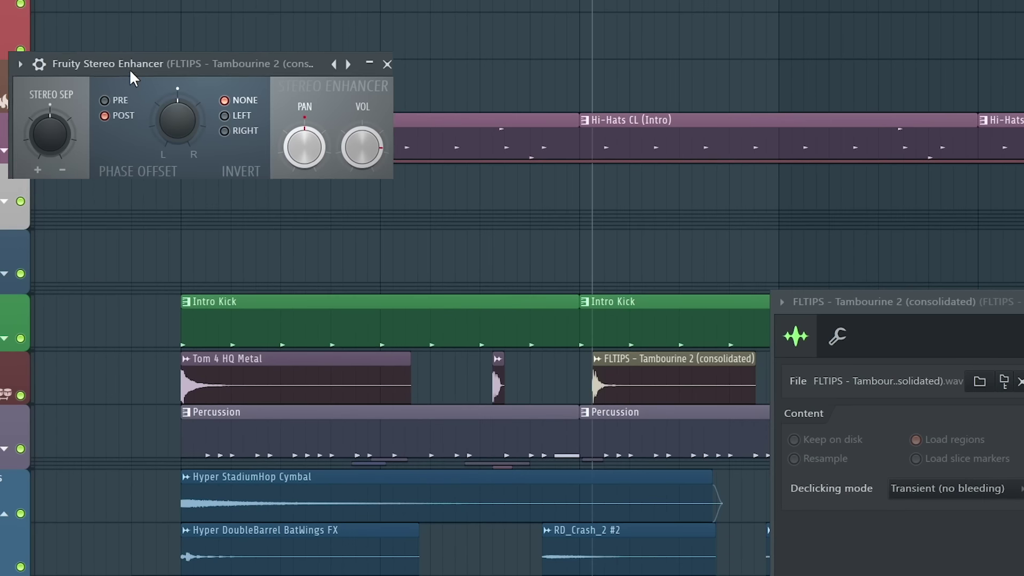
left_click_drag(129, 69, 159, 92)
left_click_drag(1018, 303, 710, 96)
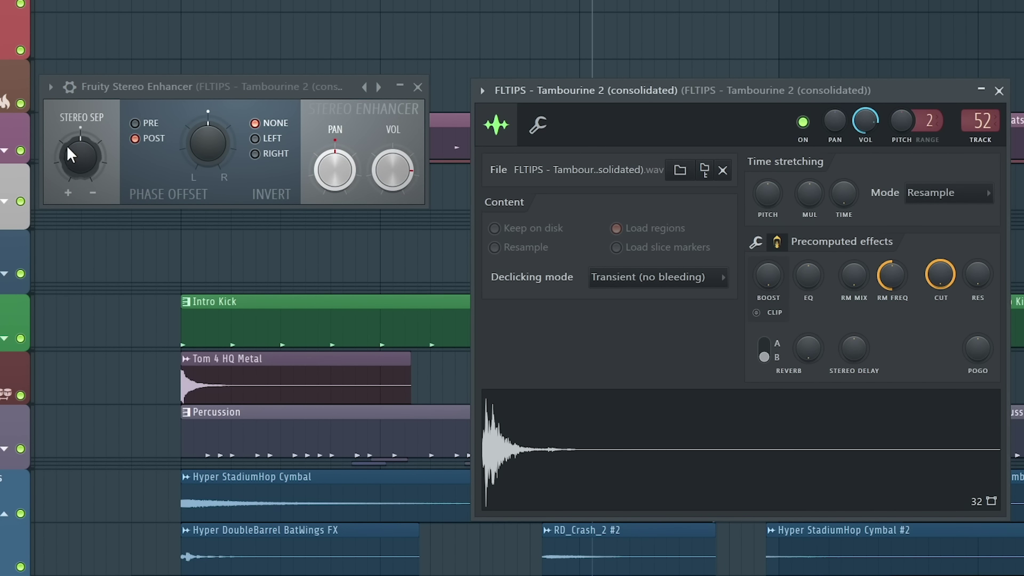
- Turn the enhancer's stereo separation up and preview the widened tambourine
left_click_drag(67, 147, 113, 168)
left_click(593, 477)
left_click(630, 437)
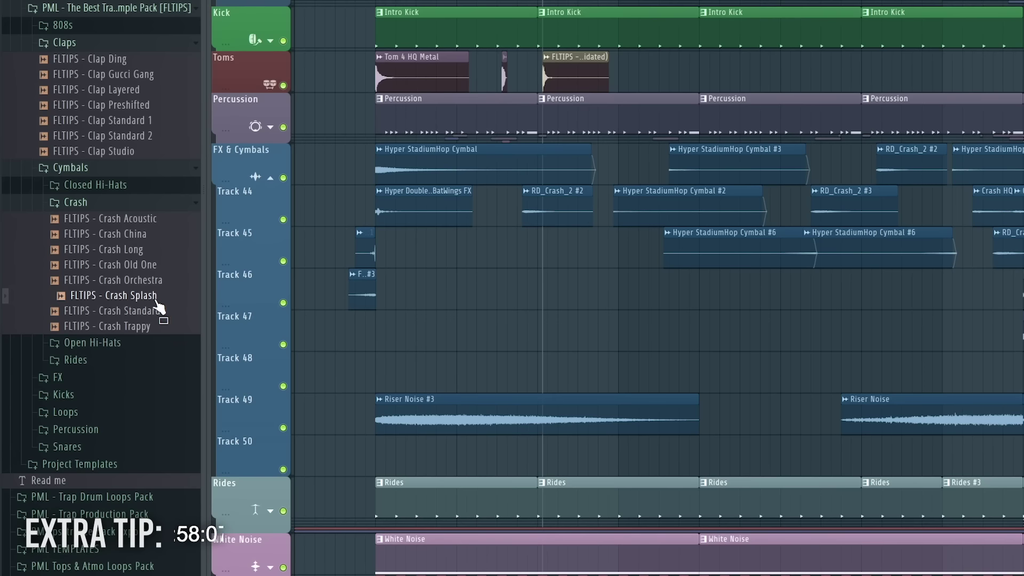
- Place the Crash Splash sample in the playlist and give it a fade-in
left_click_drag(160, 336, 568, 270)
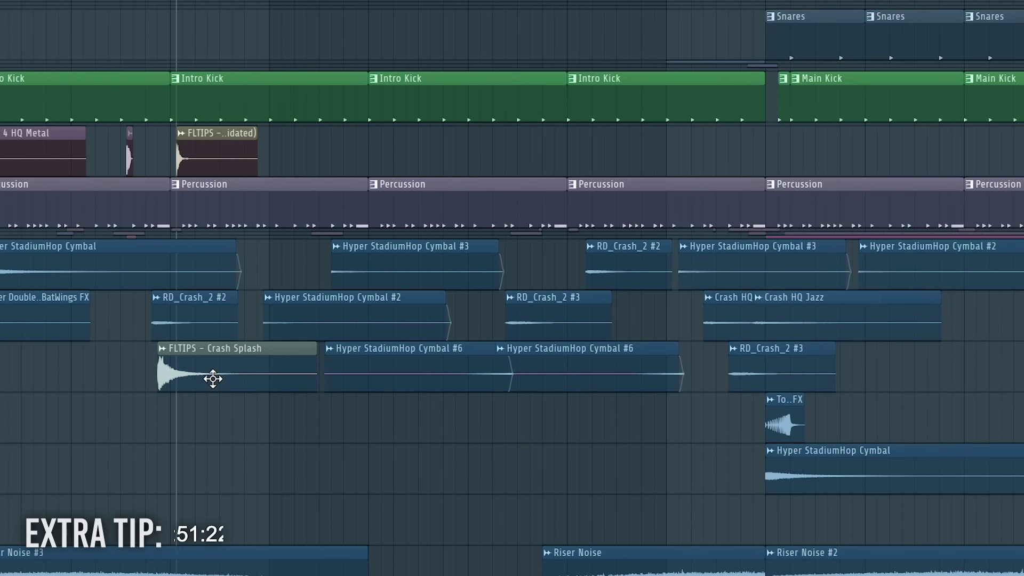
double_click(570, 258)
left_click_drag(873, 283, 873, 264)
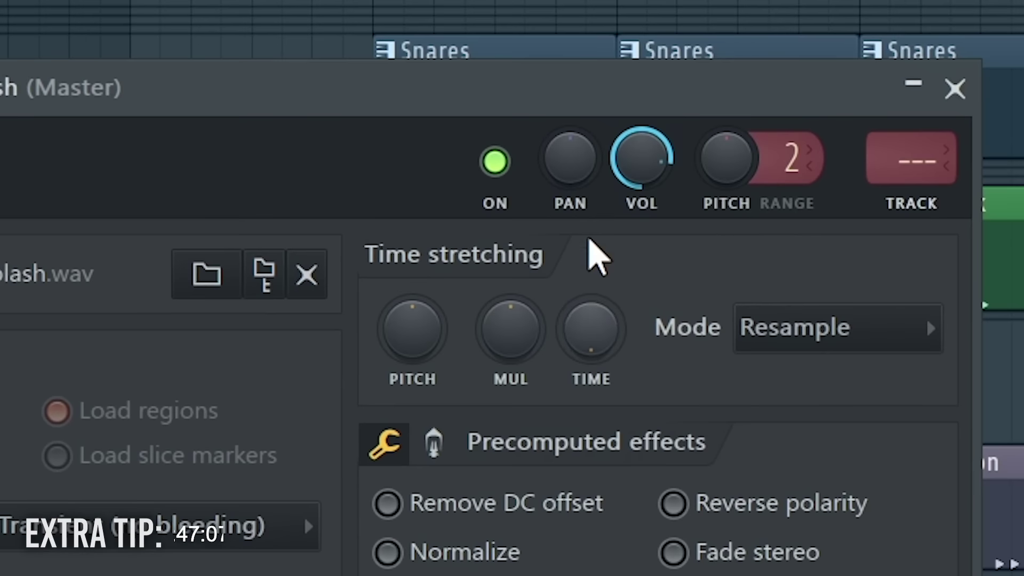
- Pan the crash slightly, lower its volume and set its pitch range to 9
left_click_drag(846, 59, 847, 59)
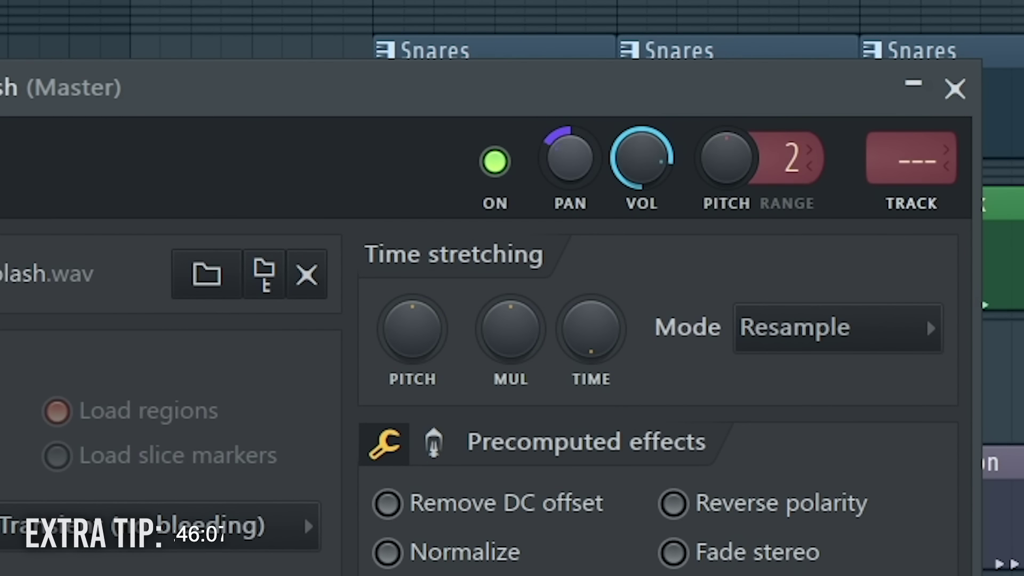
left_click_drag(678, 183, 679, 190)
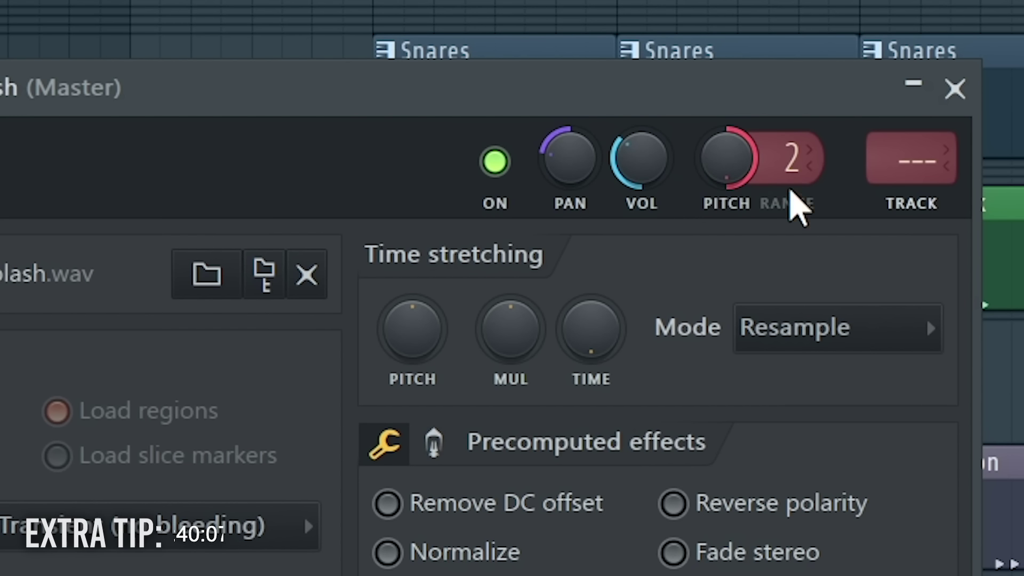
left_click_drag(789, 191, 772, 114)
left_click_drag(780, 74, 768, 178)
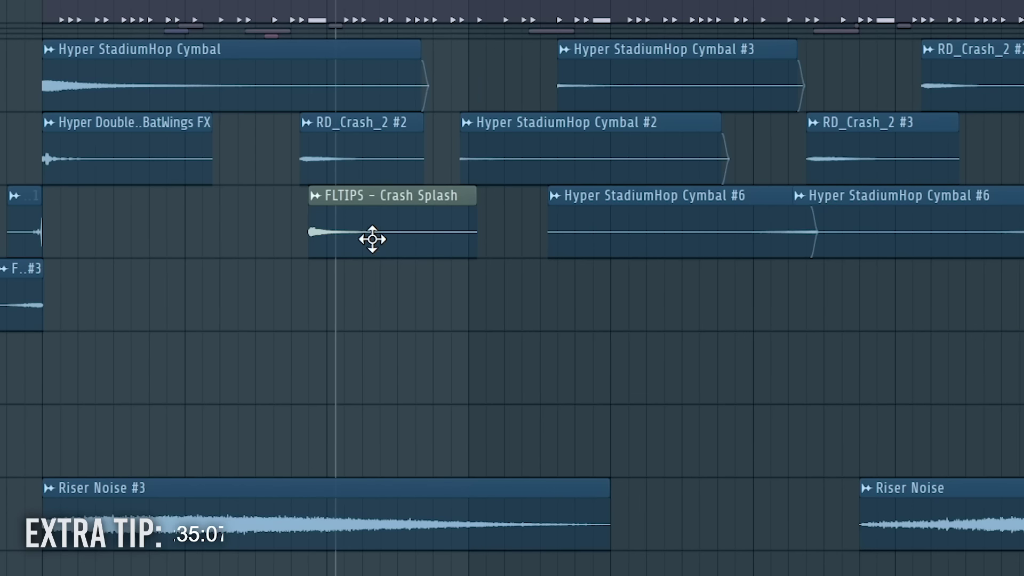
- Copy the crash onto Track 46 as unique Crash Splash #2 with shifted pitch
left_click_drag(370, 238, 435, 313)
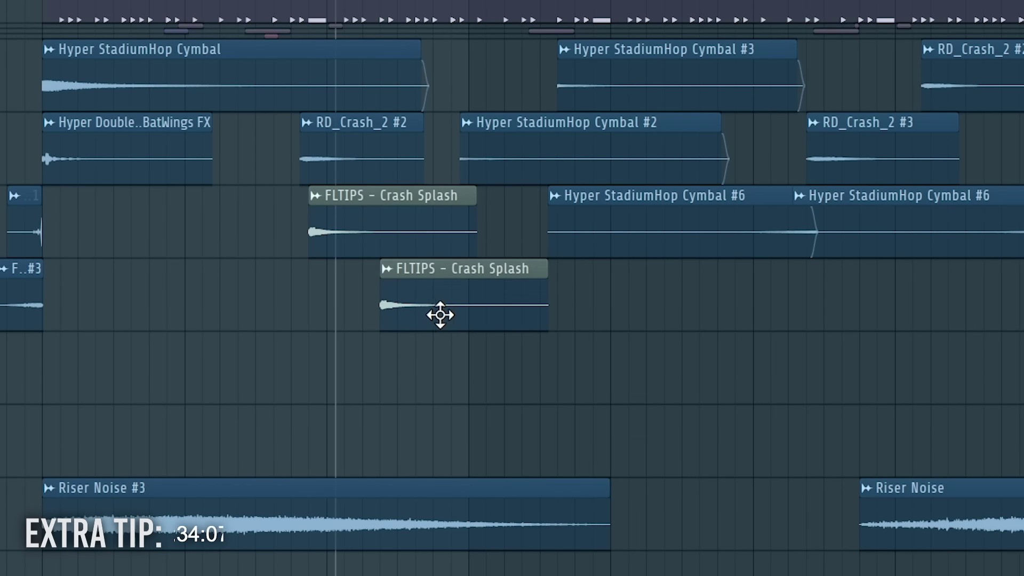
right_click(387, 272)
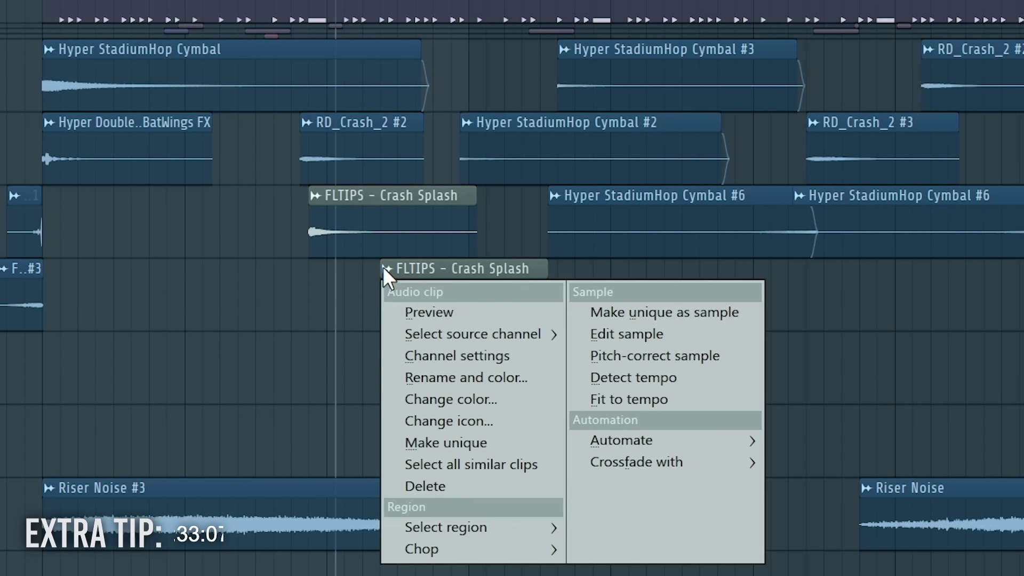
left_click(480, 442)
double_click(459, 302)
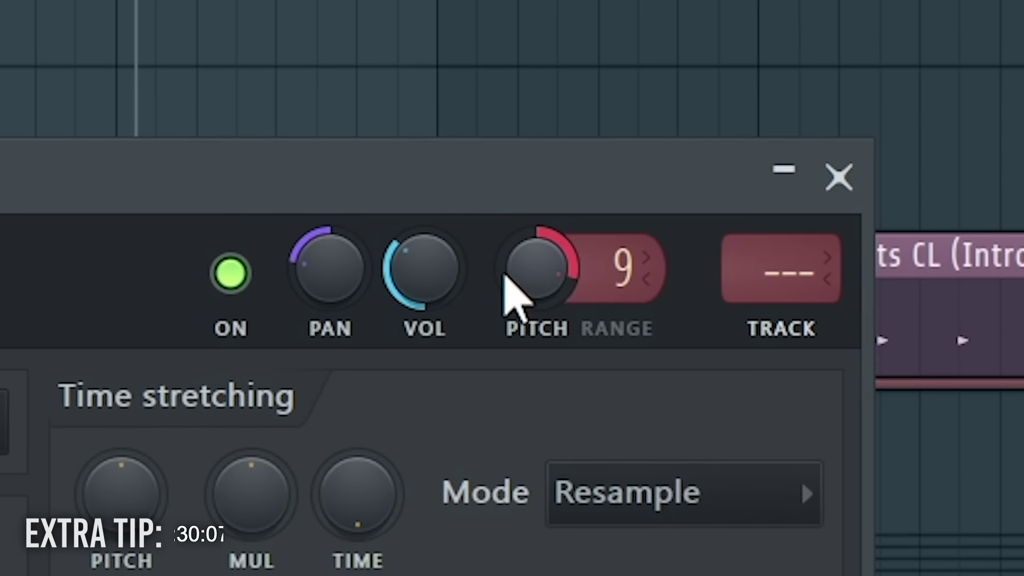
left_click_drag(537, 268, 537, 251)
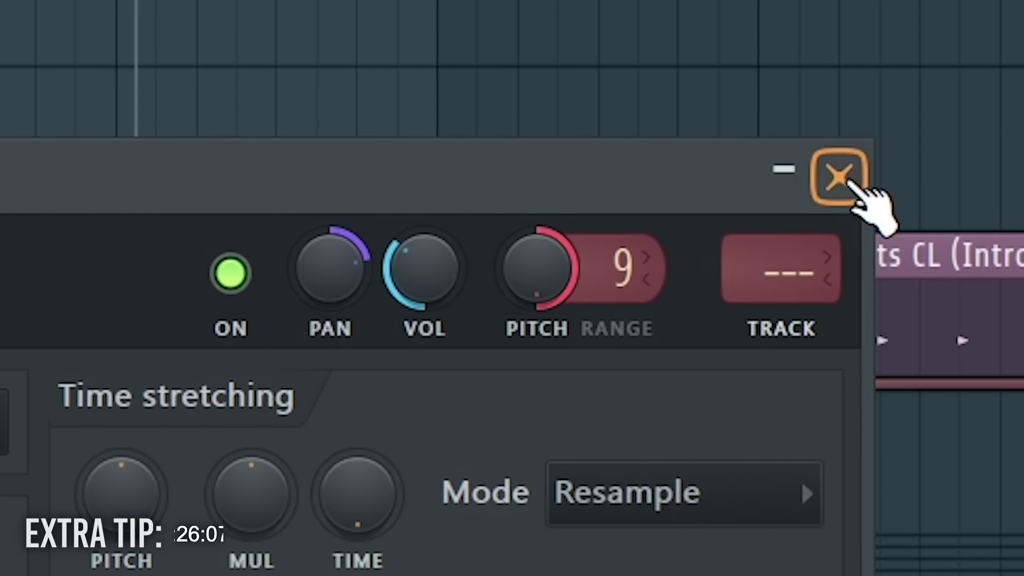
left_click(856, 186)
- Solo Tracks 45 and 46 and play back the layered crashes
right_click(100, 244)
left_click(101, 301)
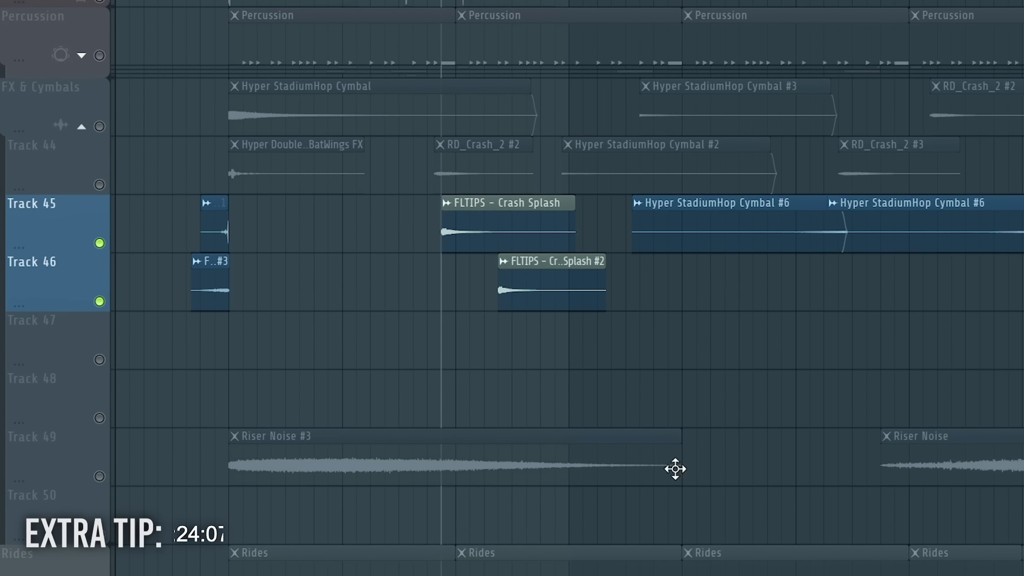
key("space")
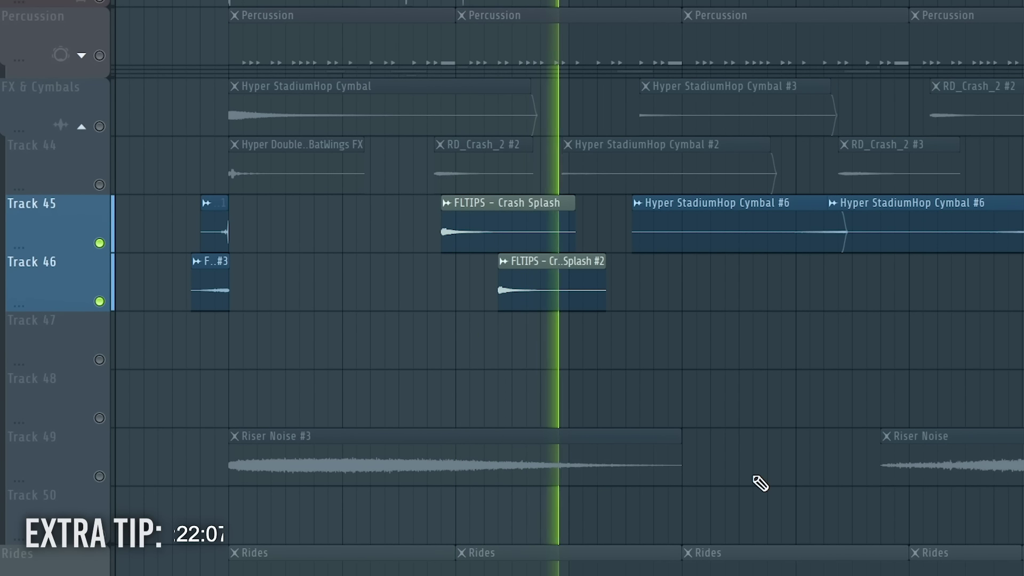
key("space")
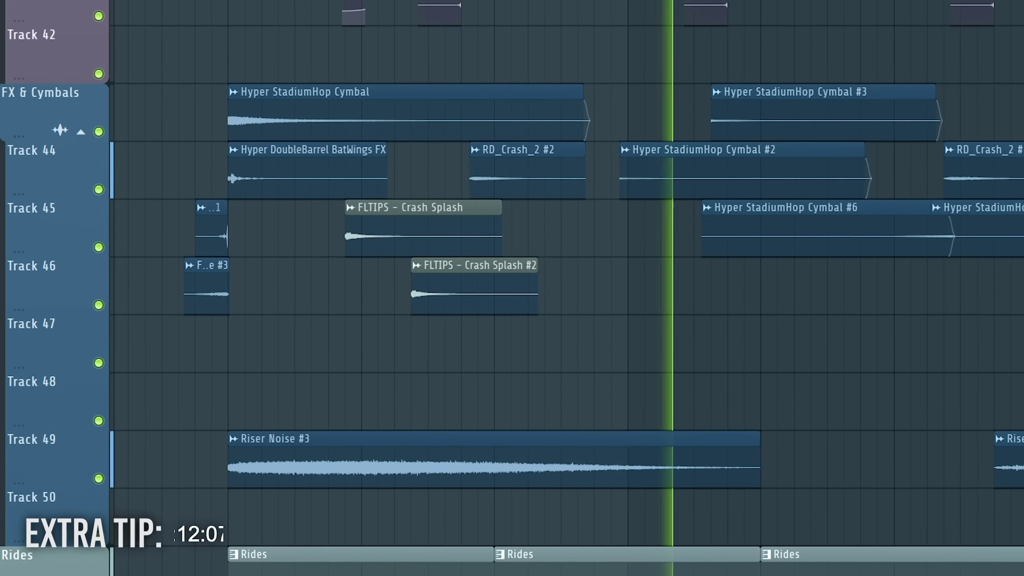
scroll(1001, 368, "down", 6)
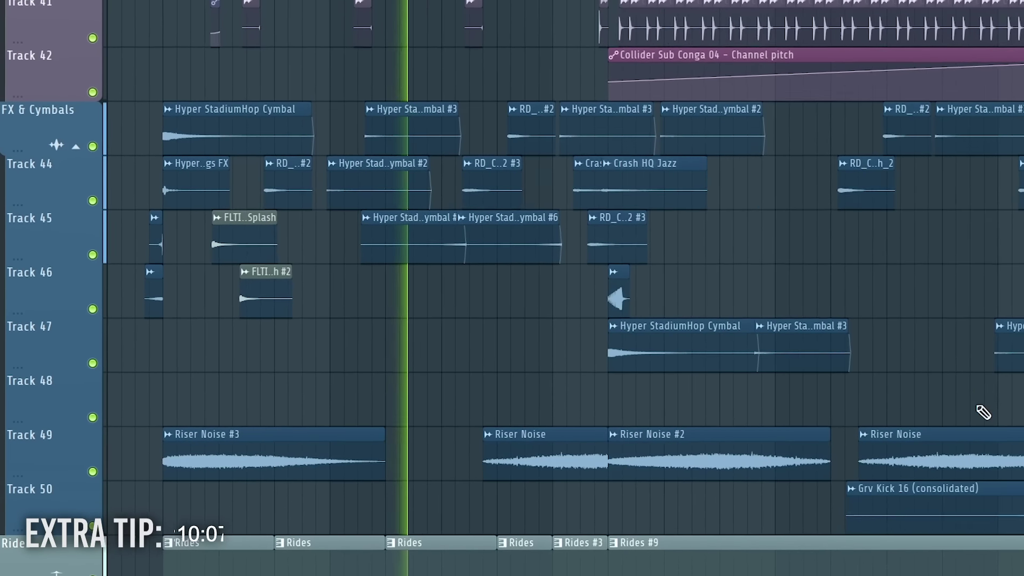
scroll(913, 417, "down", 6)
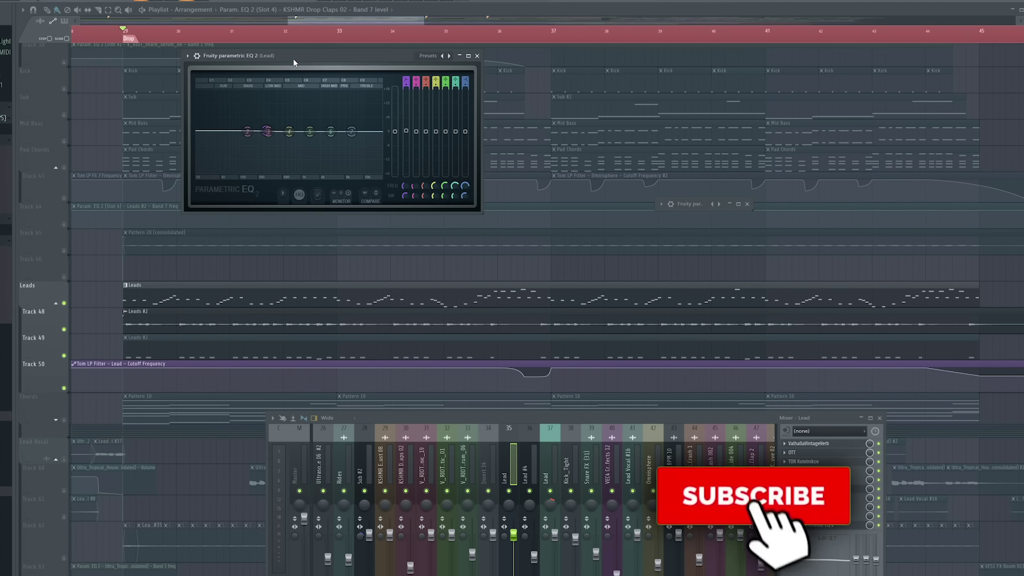
- Move the Lead's flat Fruity parametric EQ 2 window into a clear spot
left_click_drag(297, 64, 243, 83)
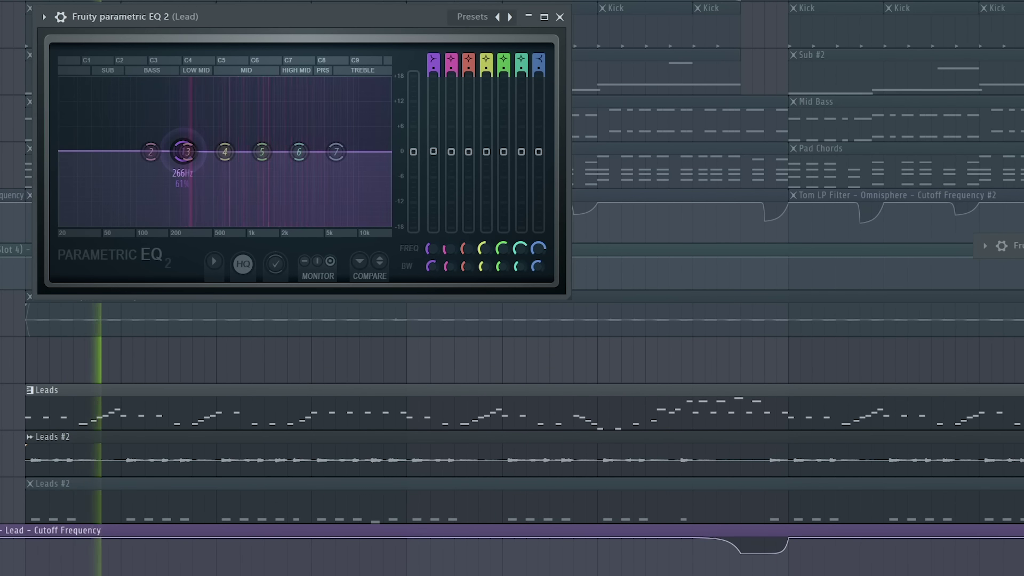
left_click_drag(212, 152, 187, 153)
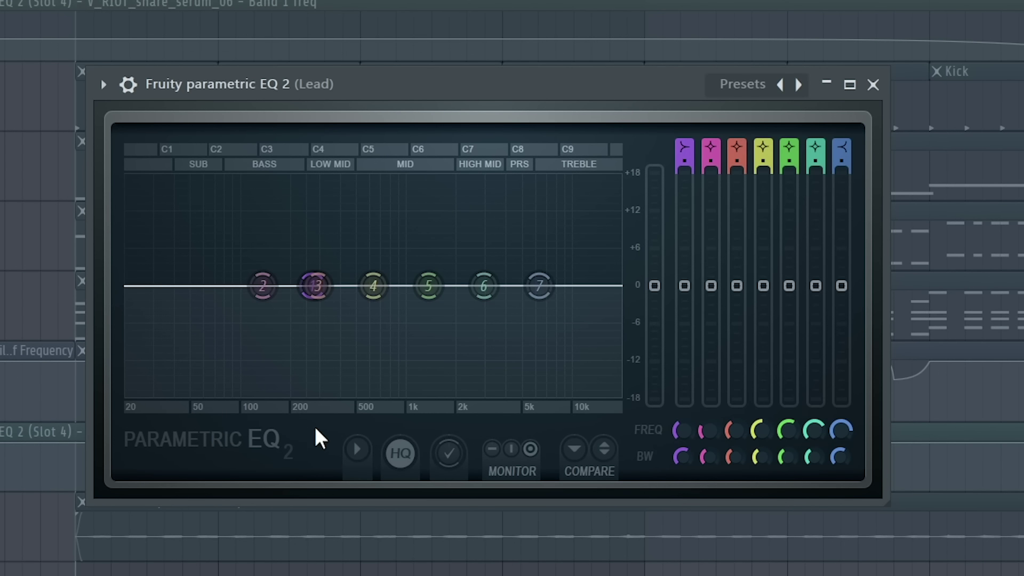
- Make EQ band 1 a steep high-pass with its cutoff around 200 Hz
left_click(297, 286)
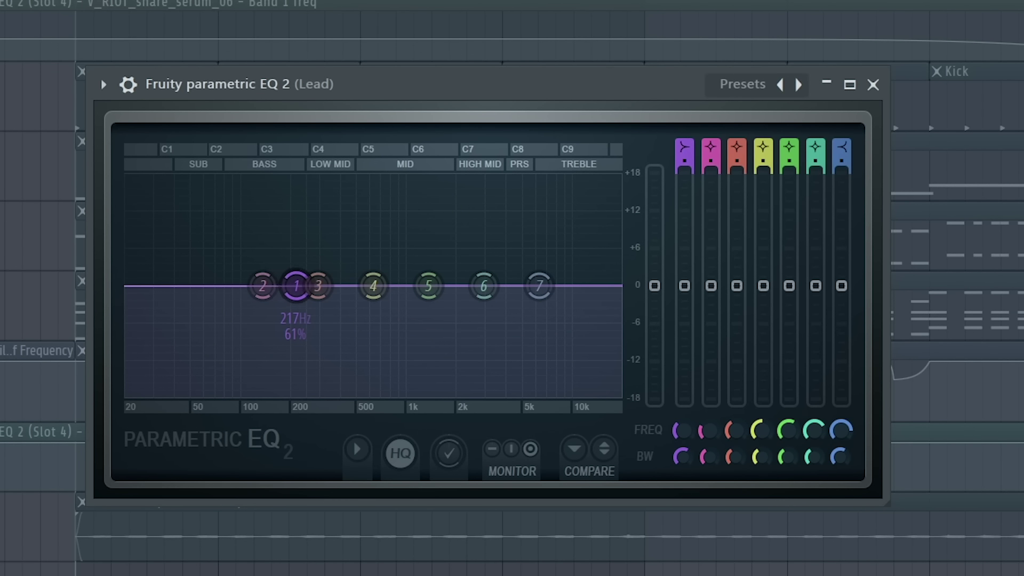
scroll(683, 142, "down", 4)
scroll(683, 143, "up", 2)
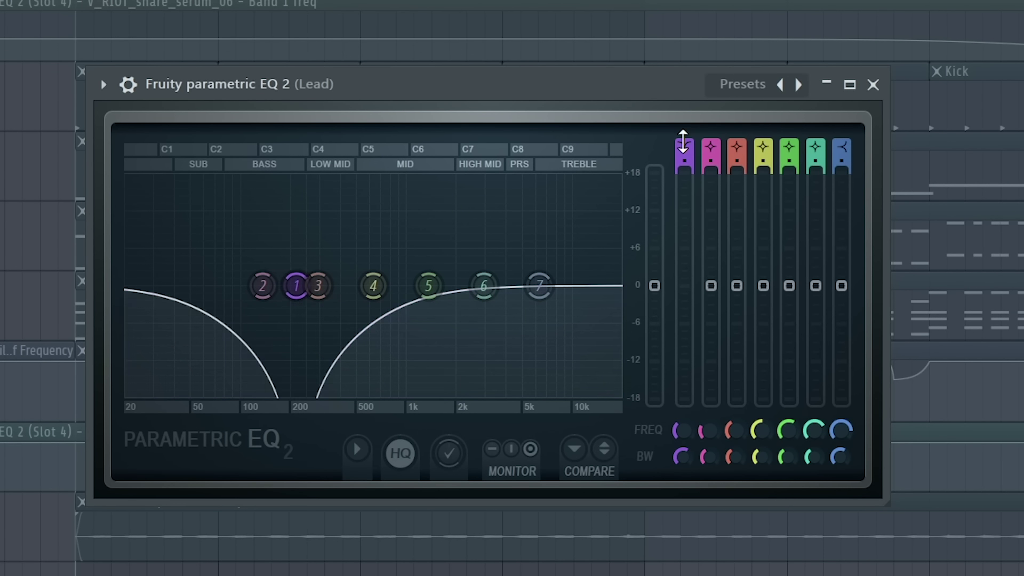
scroll(683, 143, "up", 2)
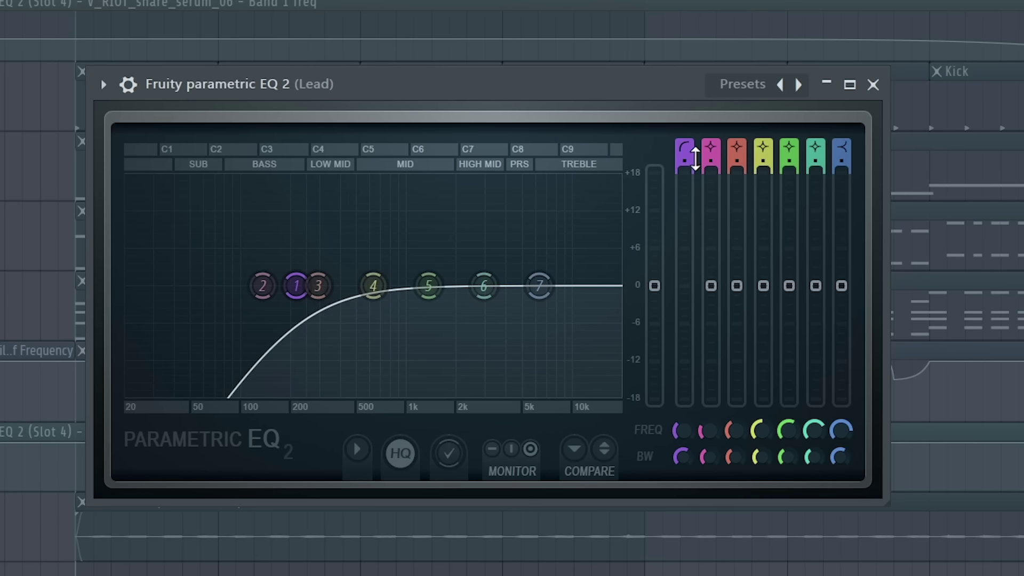
left_click_drag(695, 159, 695, 152)
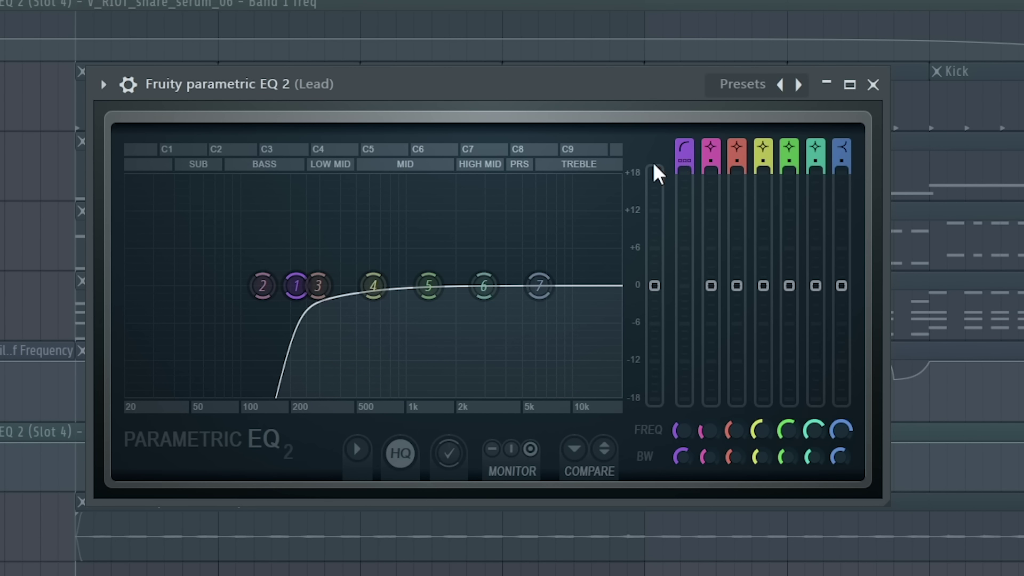
left_click_drag(297, 287, 461, 286)
- Play the song to check the filtered lead, then move the EQ window aside
key("space")
key("space")
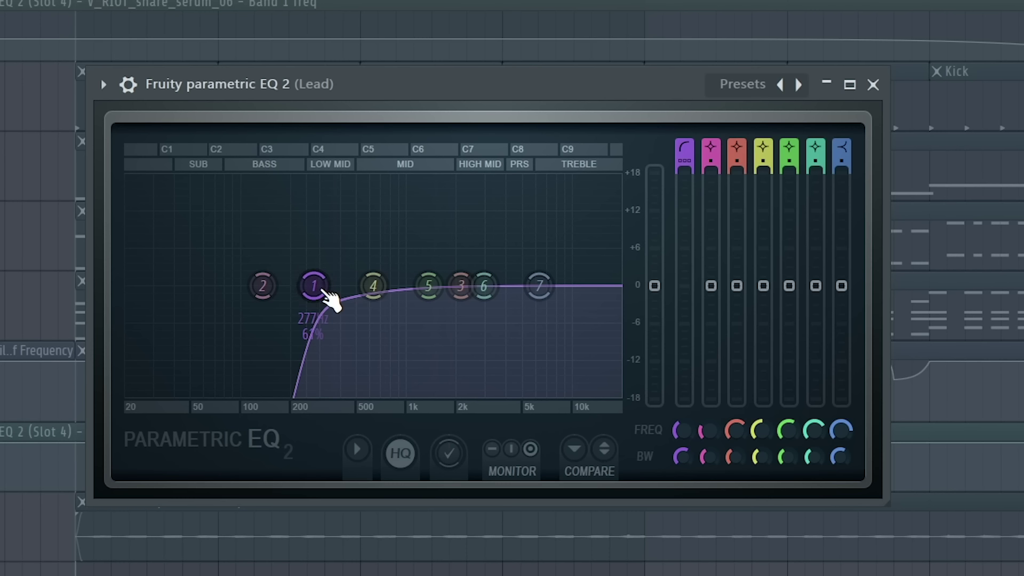
key("space")
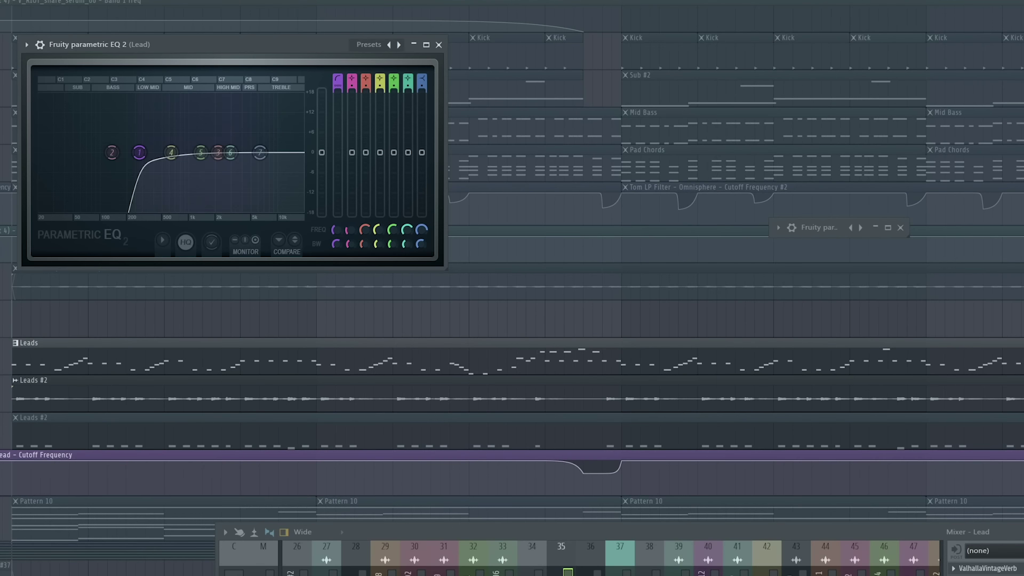
left_click_drag(247, 44, 667, 83)
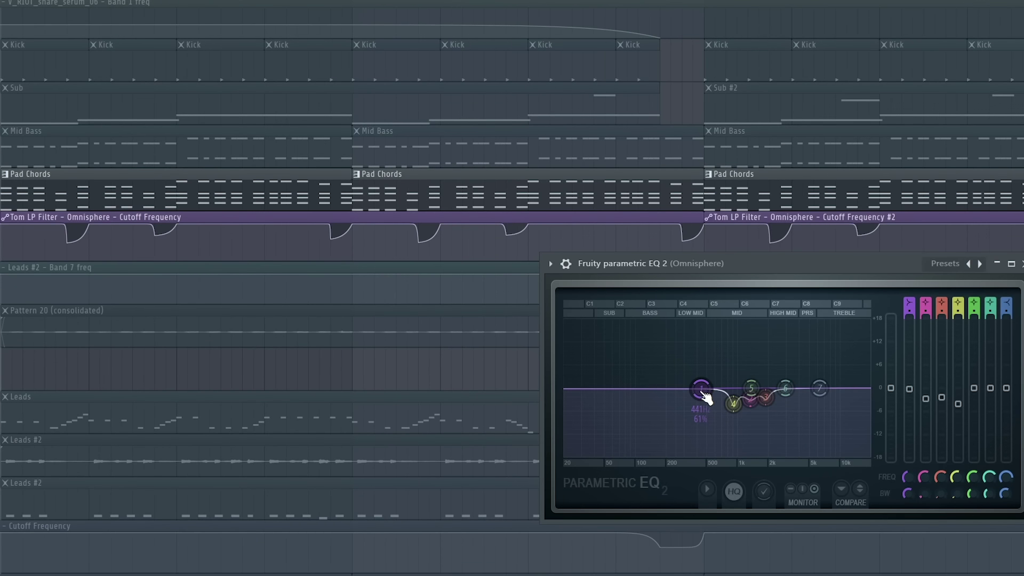
- Flatten band 1 to 0 dB, switch it to high-pass and set it to about 383 Hz
left_click_drag(704, 400, 696, 322)
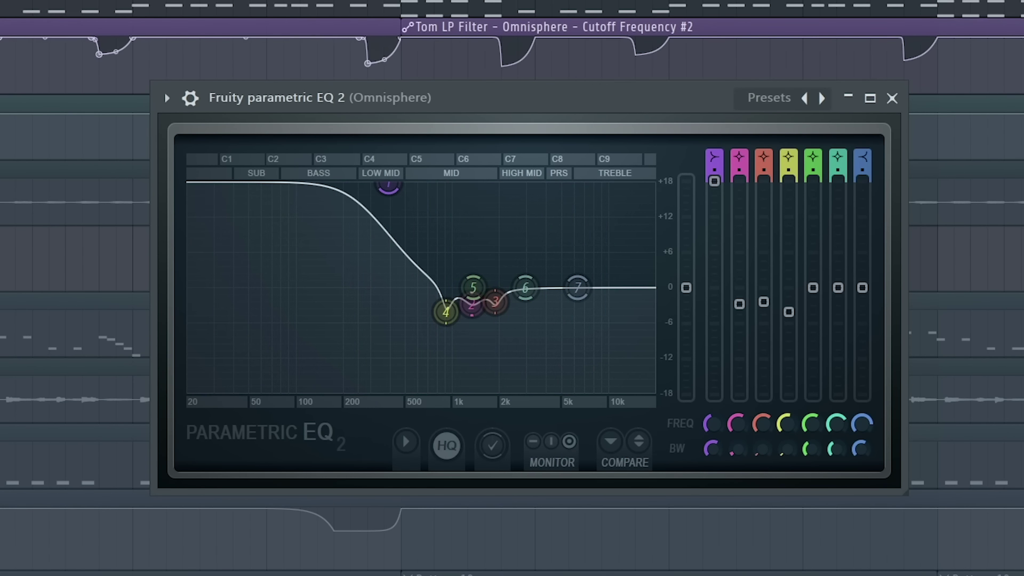
left_click_drag(389, 185, 392, 288)
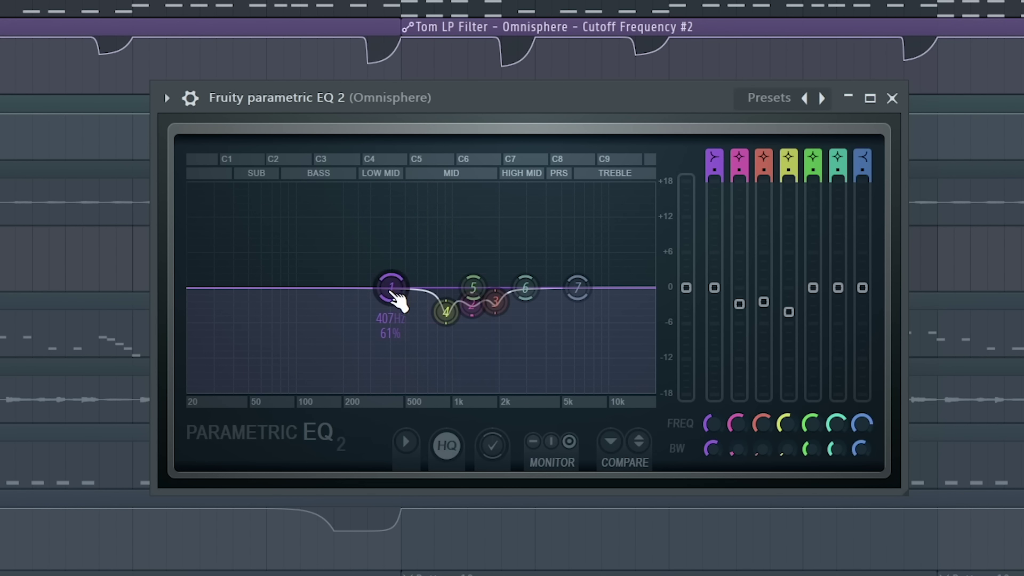
left_click(714, 158)
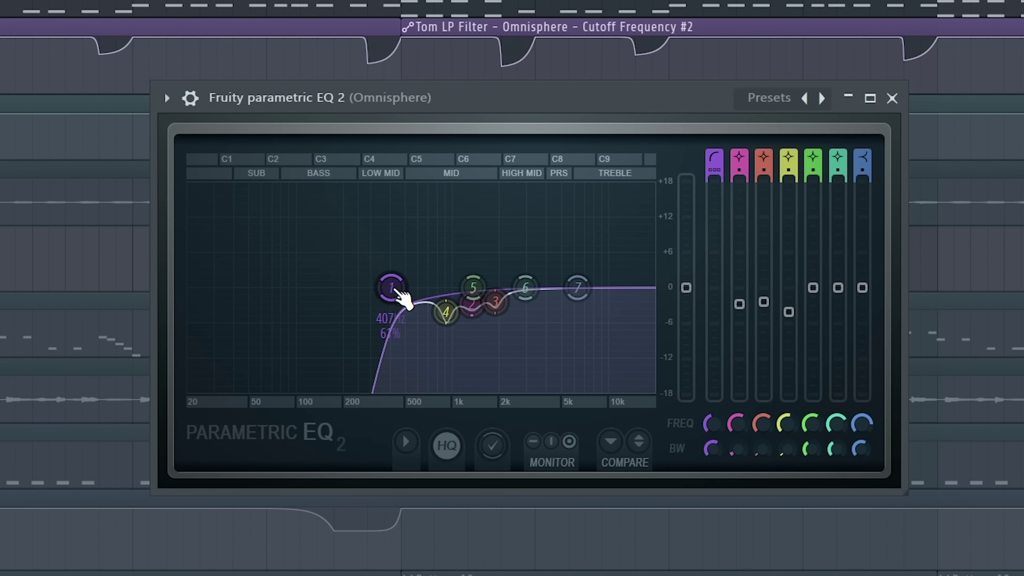
left_click_drag(399, 293, 369, 288)
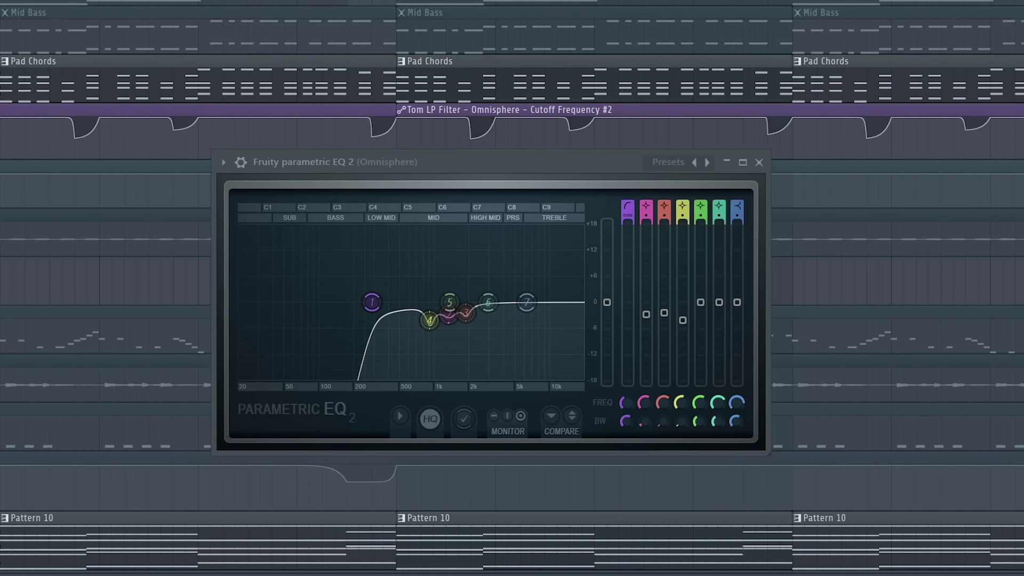
- Deselect the Tom LP Filter automation clip and toggle the mixer on and off
key("ctrl+d")
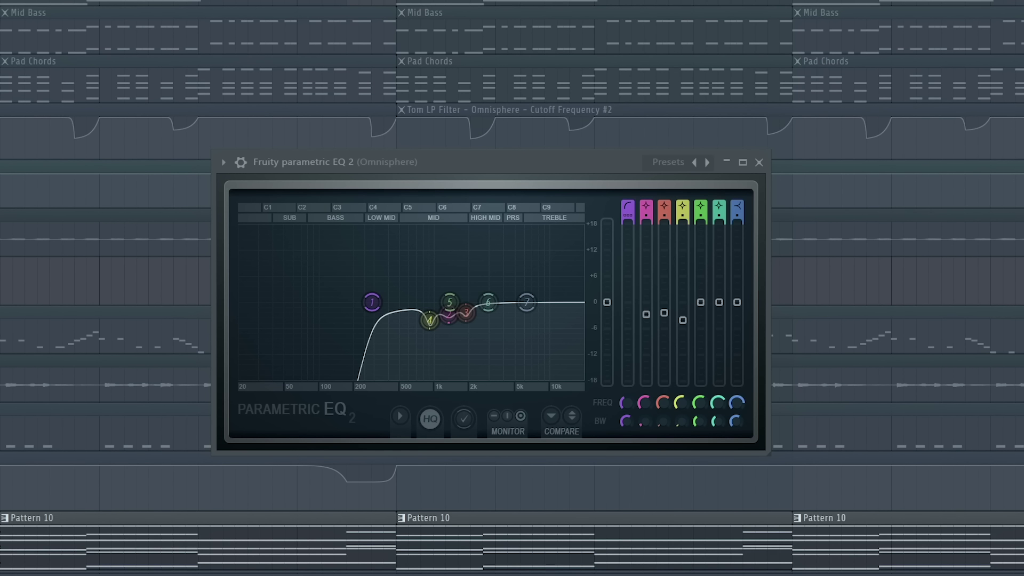
key("F9")
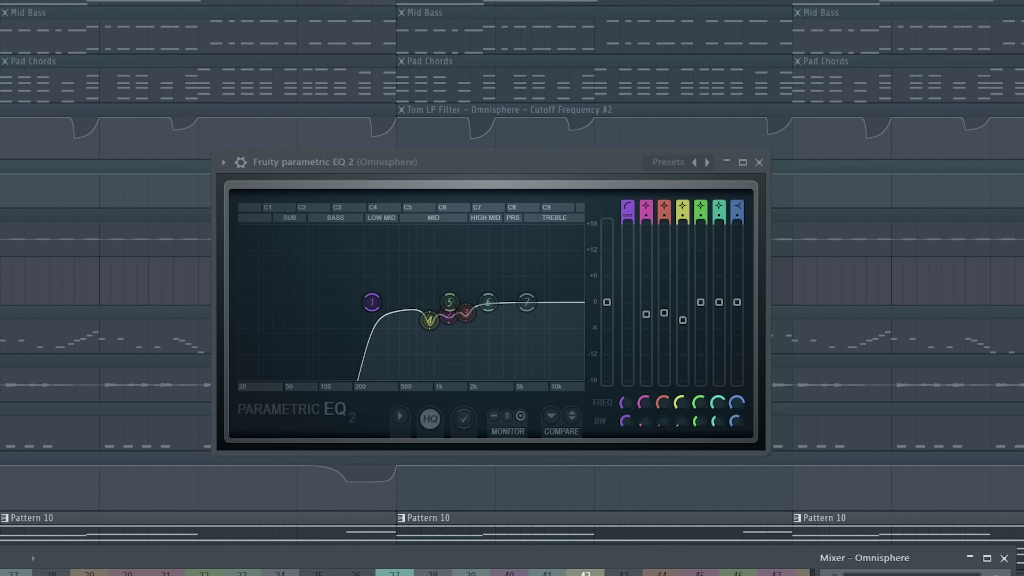
key("F9")
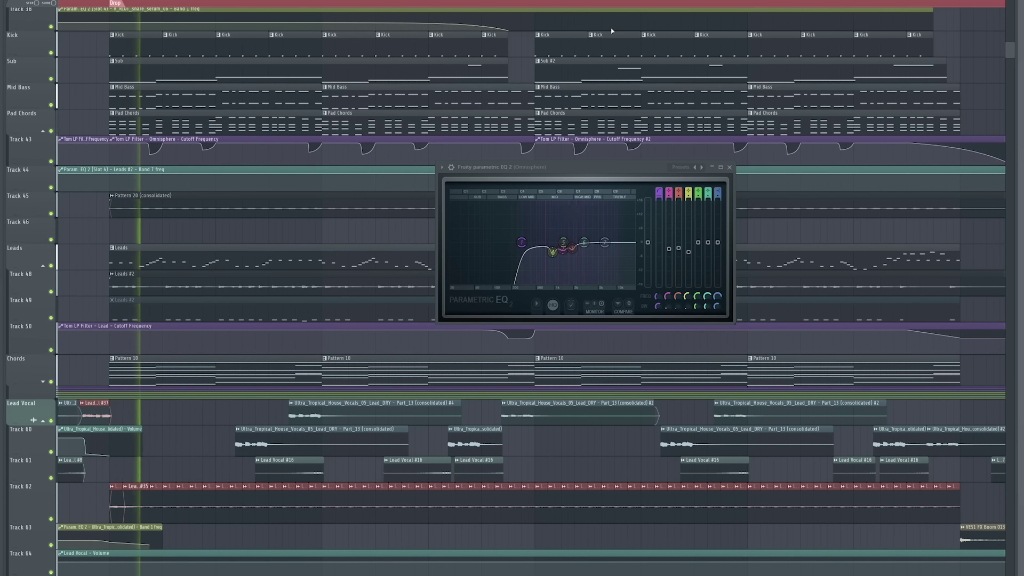
- Narrow the Master channel's stereo separation toward mono and play to hear it
left_click_drag(592, 168, 802, 440)
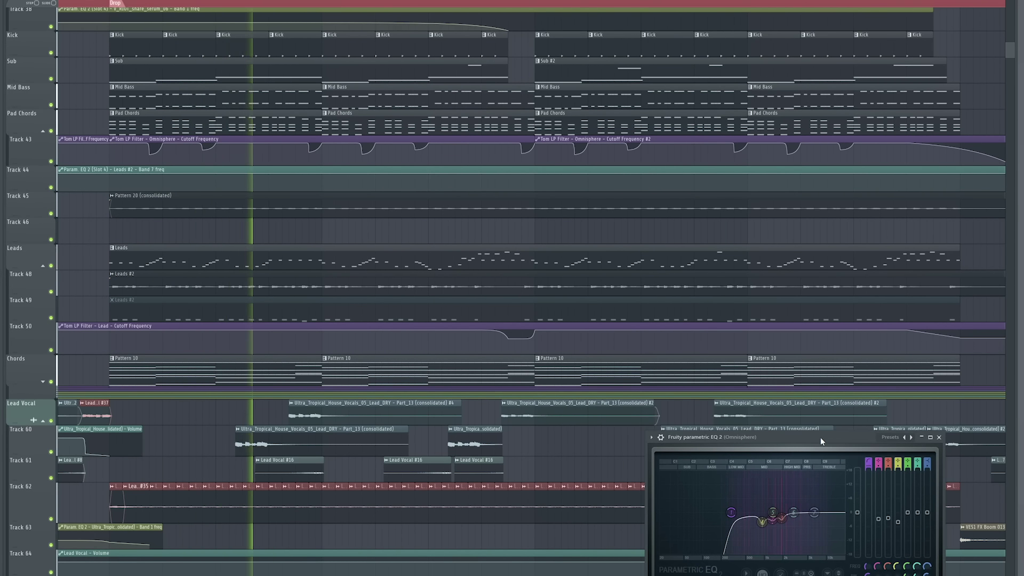
key("F9")
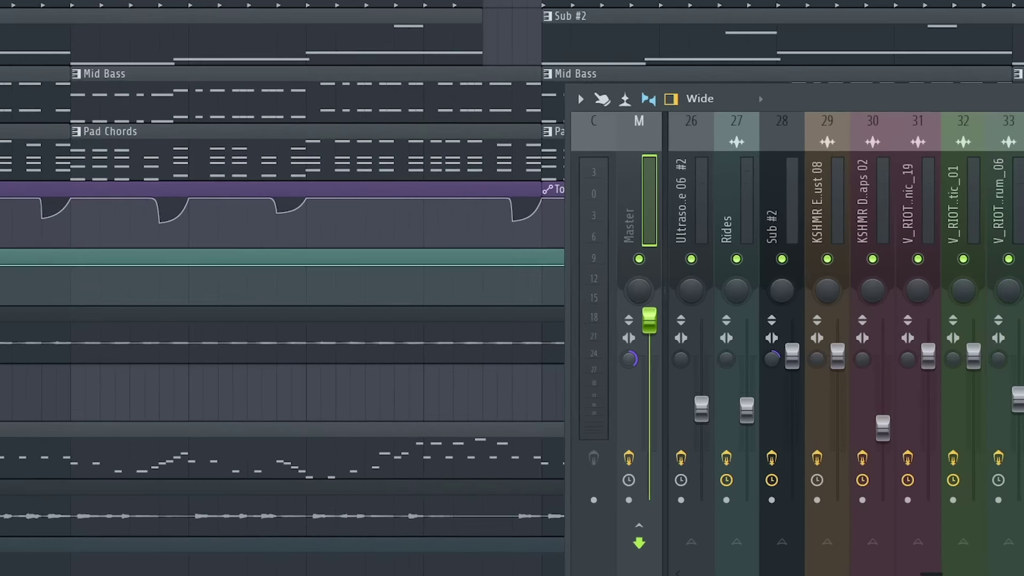
left_click_drag(818, 372, 818, 379)
key("space")
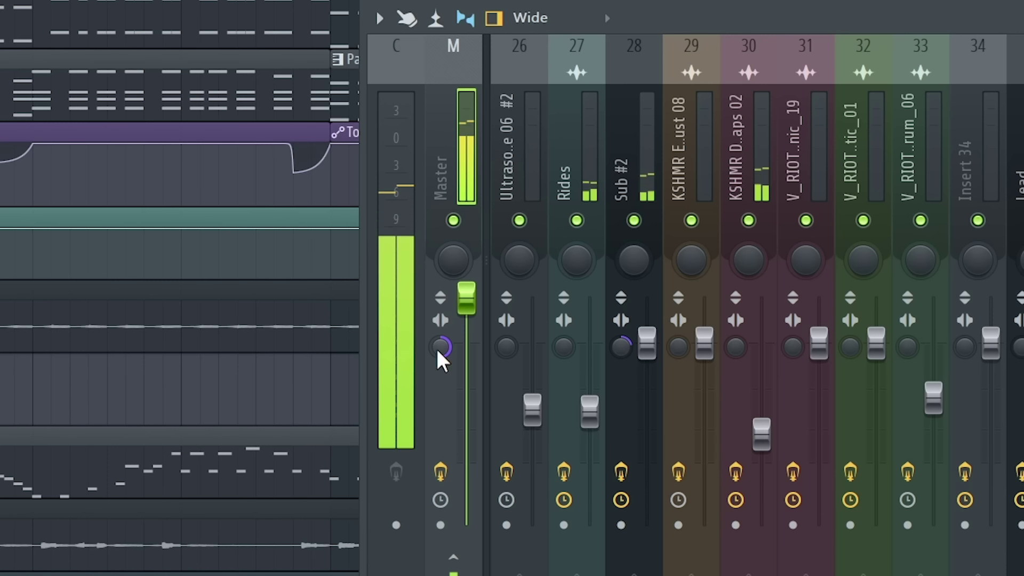
key("space")
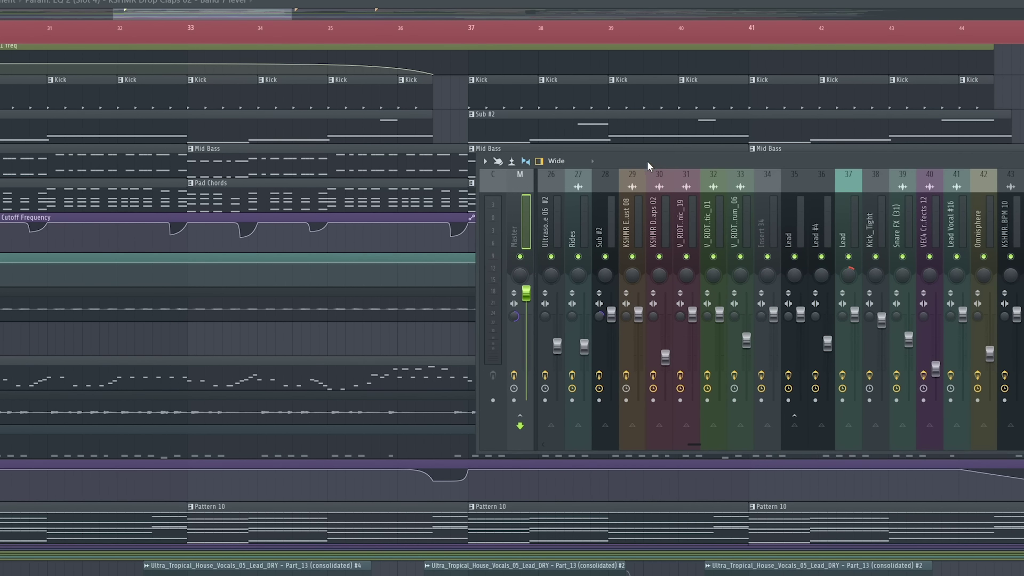
- Shift the mixer window right and play the song from the Drop marker
left_click_drag(647, 161, 687, 154)
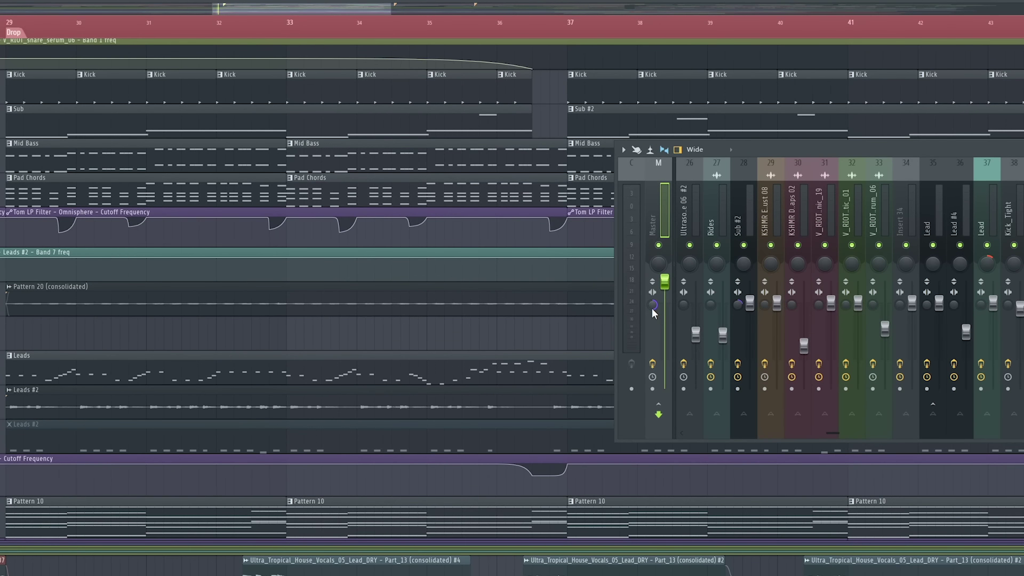
key("space")
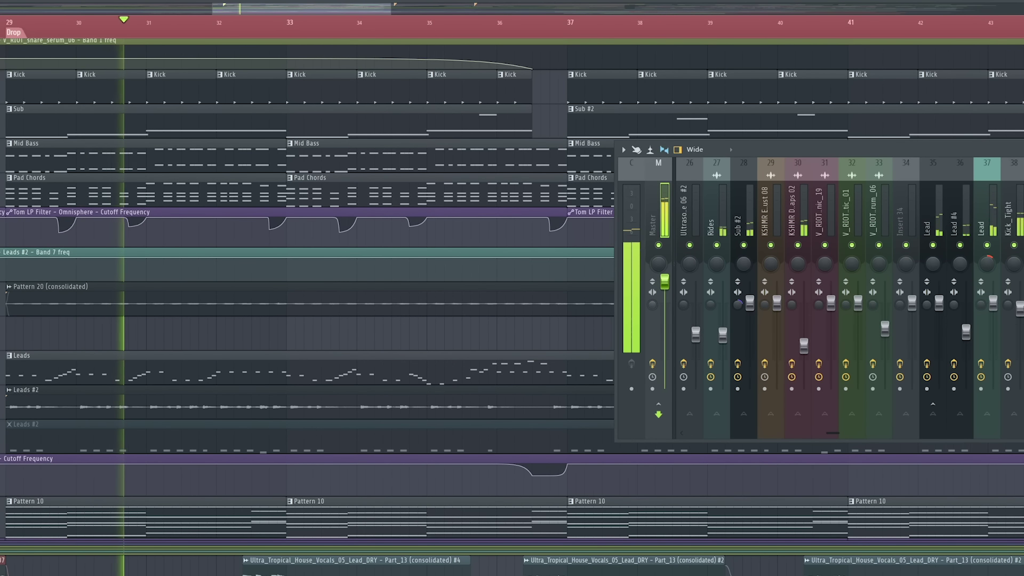
key("space")
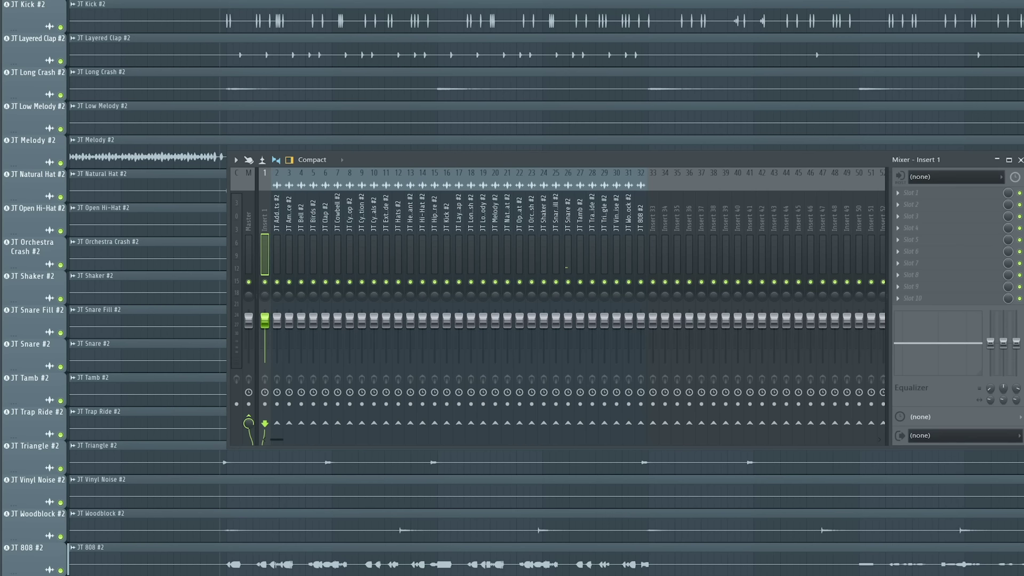
- Play the 3T project with level faders from the start, stop, then play it again
key("space")
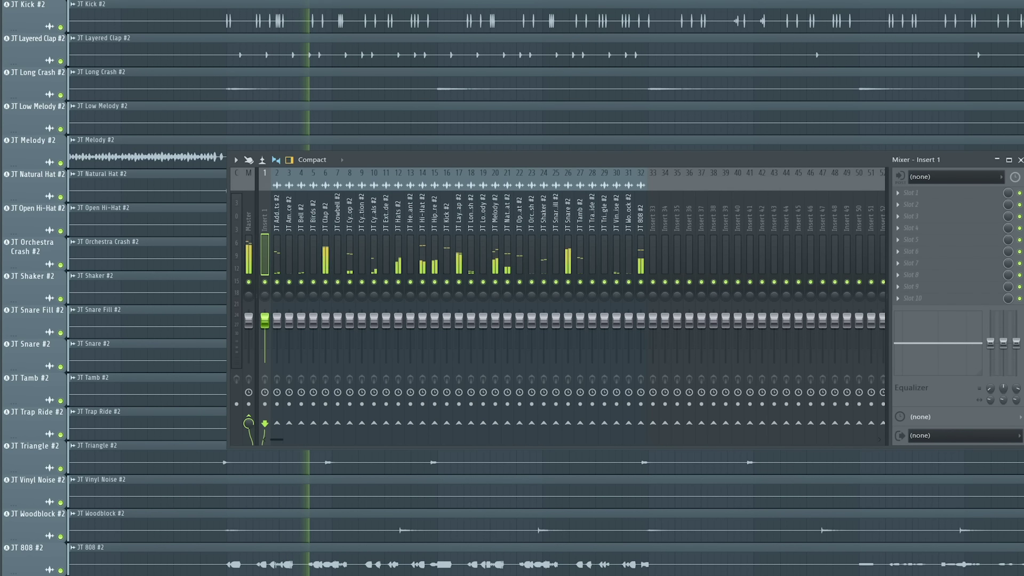
key("space")
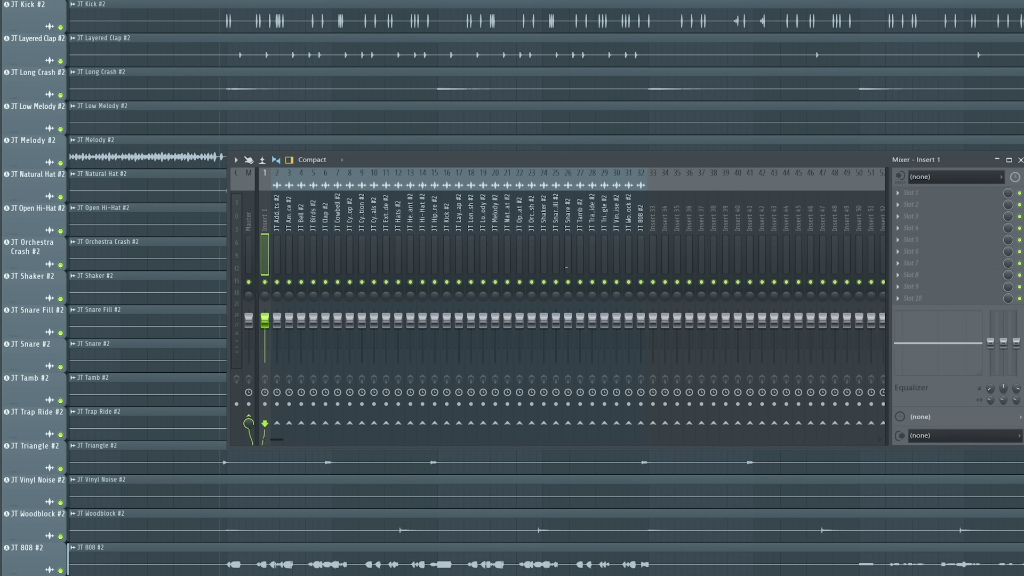
key("space")
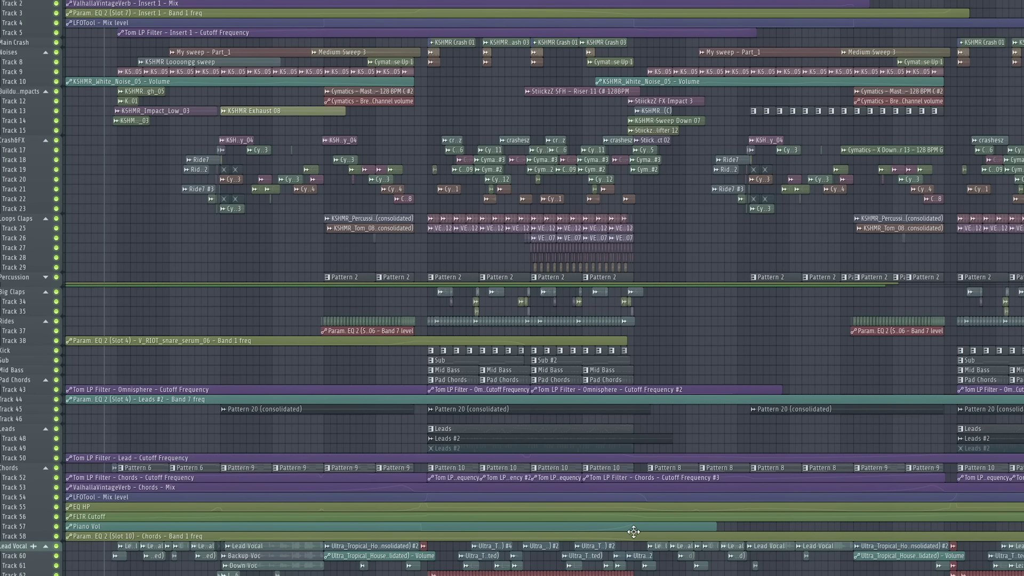
- Trim the start of the Nervz reference clip on Track 78 and slide it into alignment
scroll(638, 516, "down", 5)
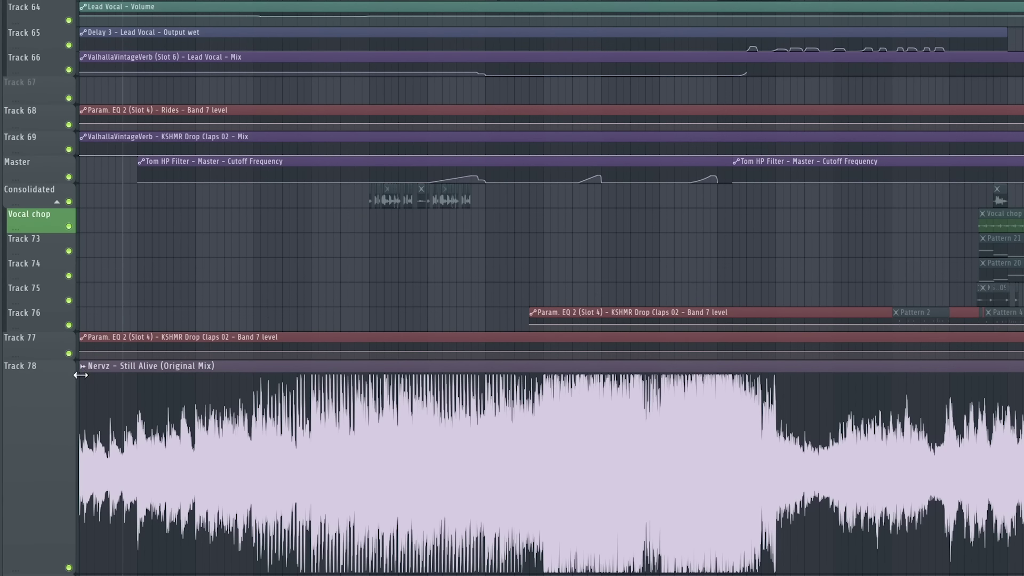
left_click_drag(80, 375, 261, 375)
left_click_drag(507, 369, 446, 369)
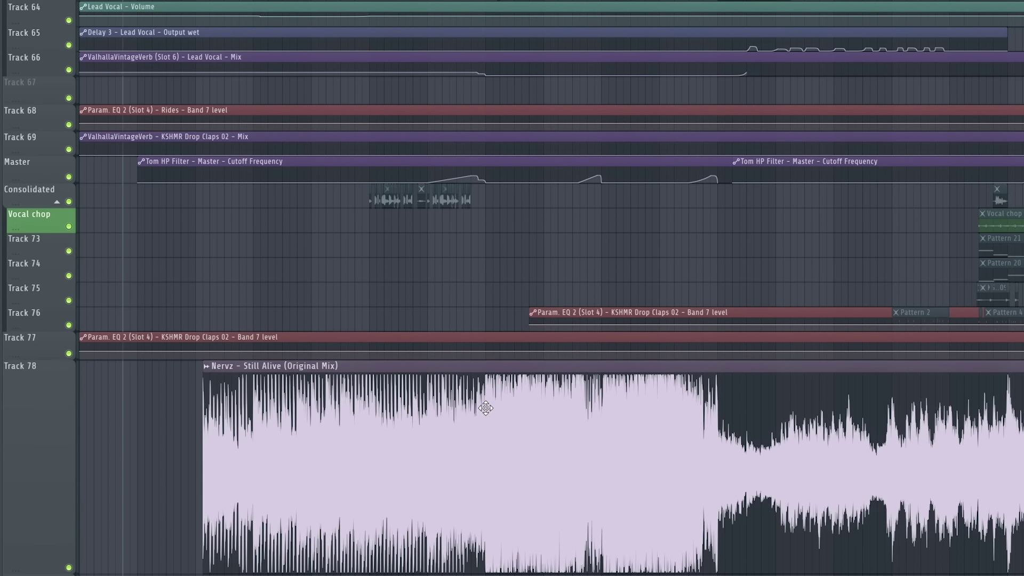
scroll(485, 408, "up", 3)
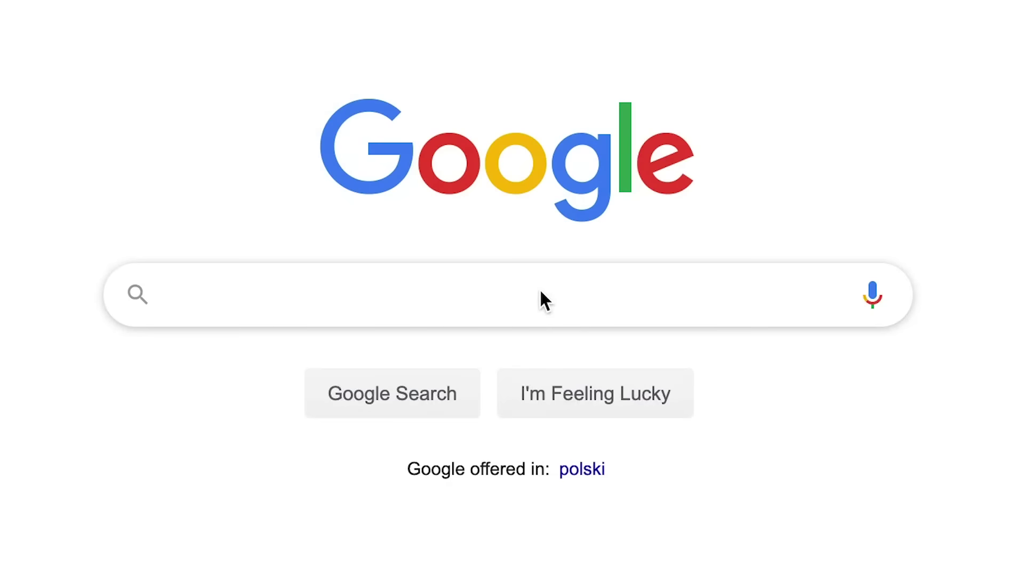
- Search Google for 'unmastered progressive house plz'
type("unmastered p")
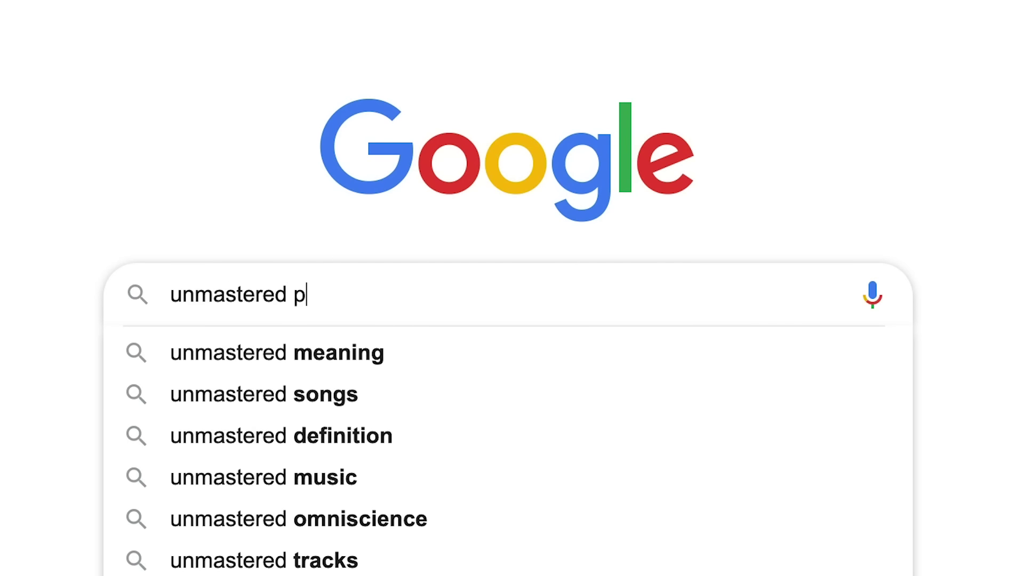
type("rogressive house plz")
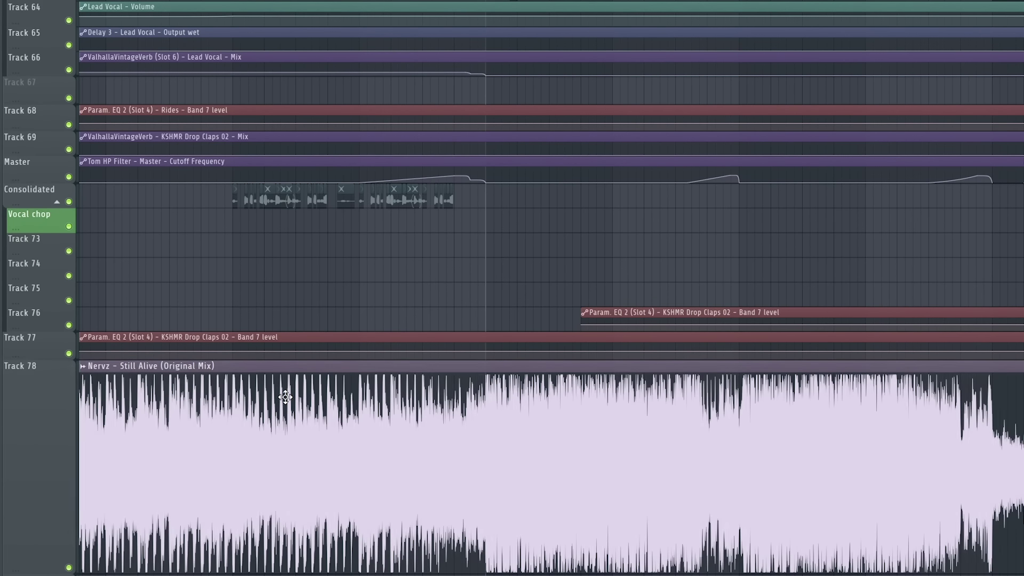
- Play the song with Track 78 soloed to hear the Nervz reference, then unsolo and stop
double_click(286, 395)
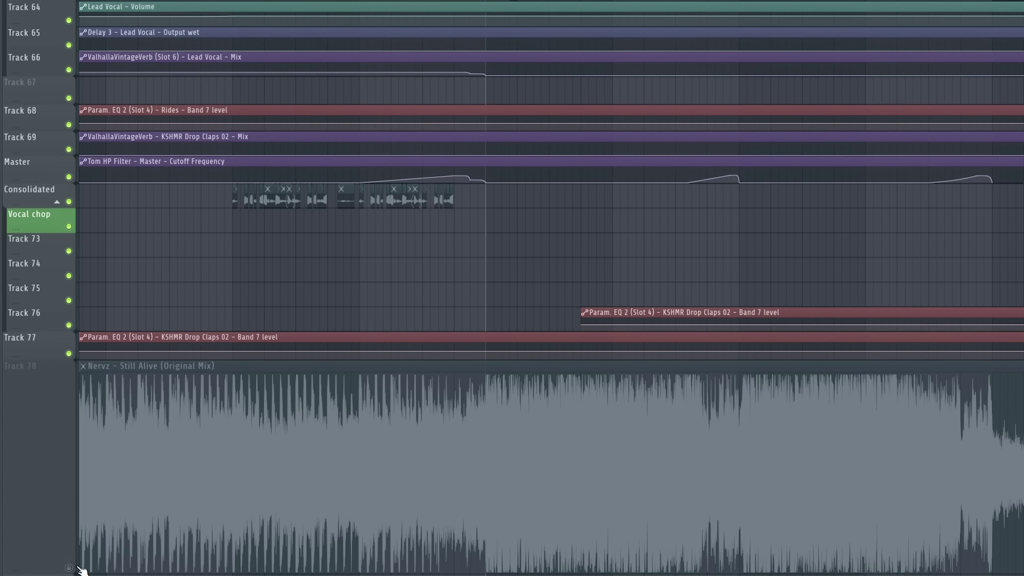
key("space")
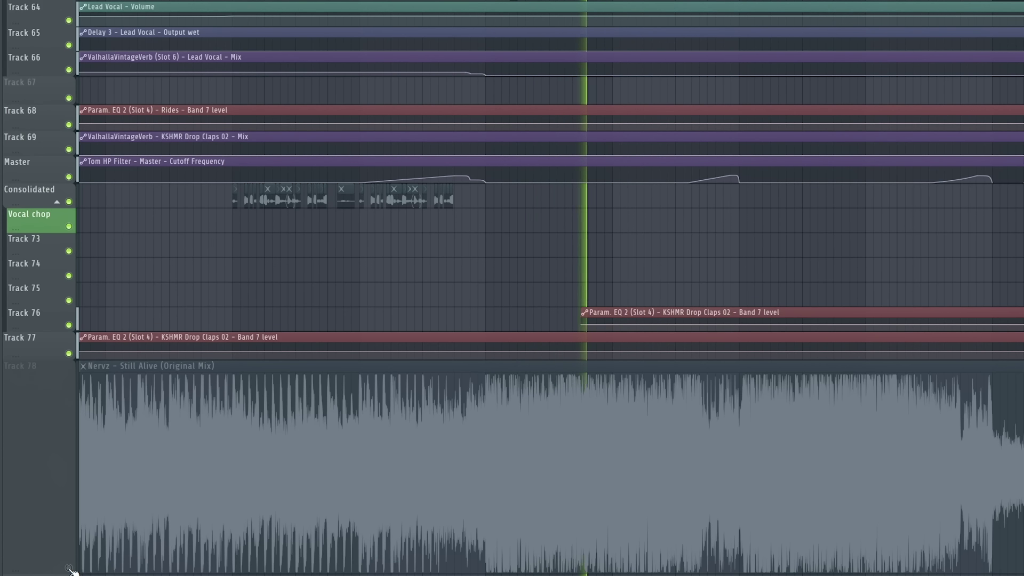
right_click(69, 568)
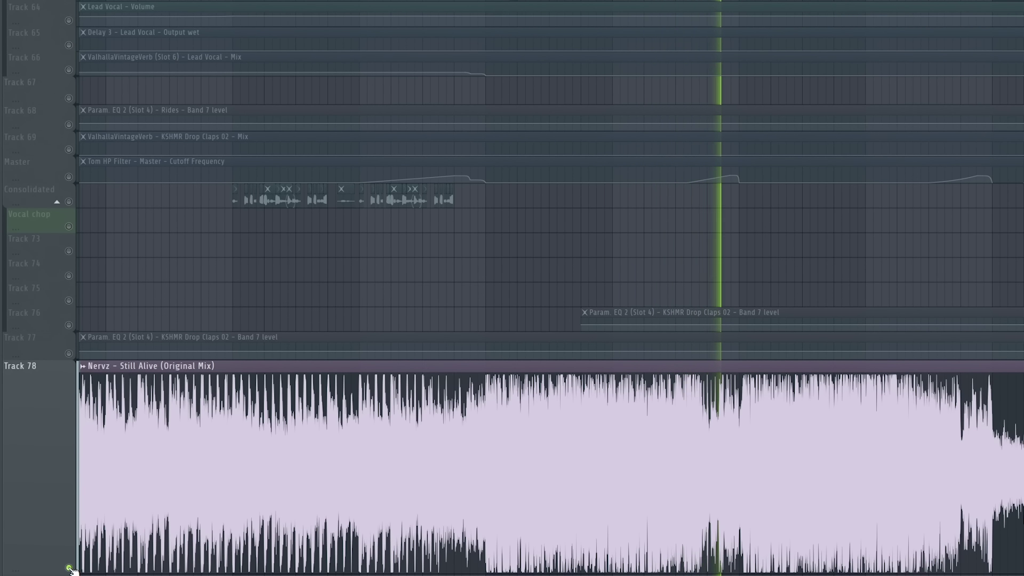
right_click(69, 567)
key("space")
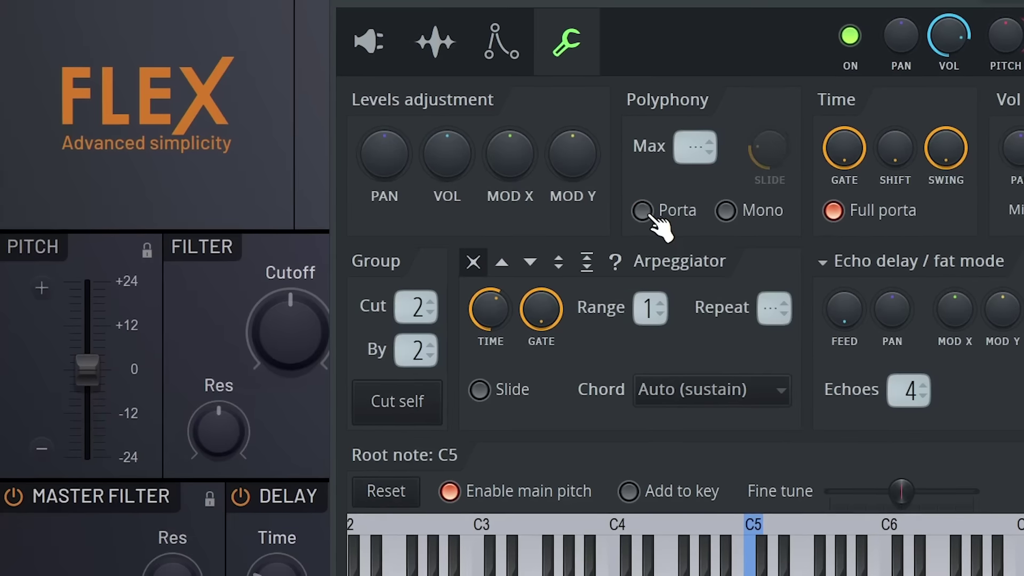
- Enable portamento (Porta) in the Flex synth
left_click(659, 215)
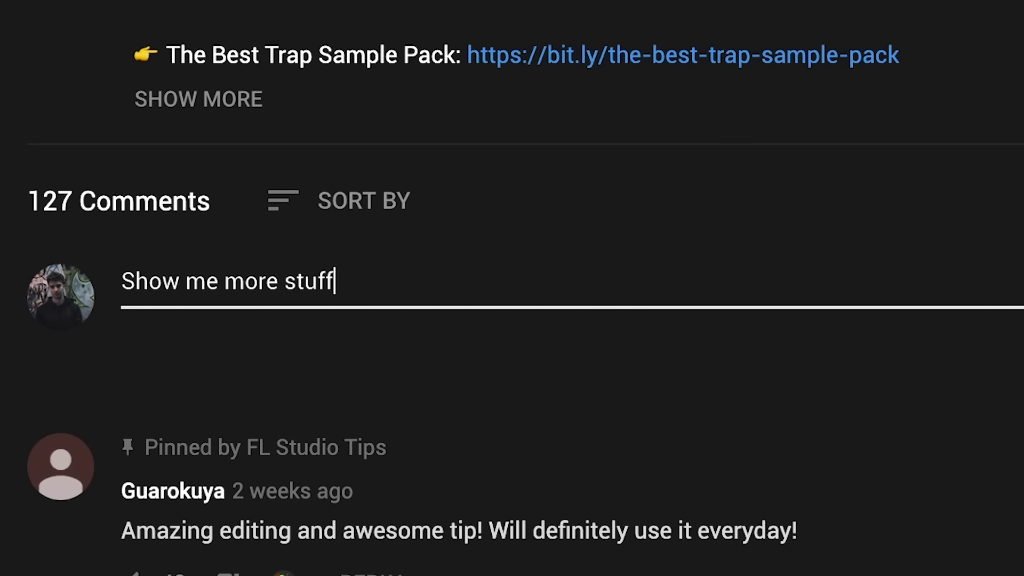
- Post the 'Show me more stuff' comment, like the video, subscribe and enable all notifications
left_click(779, 345)
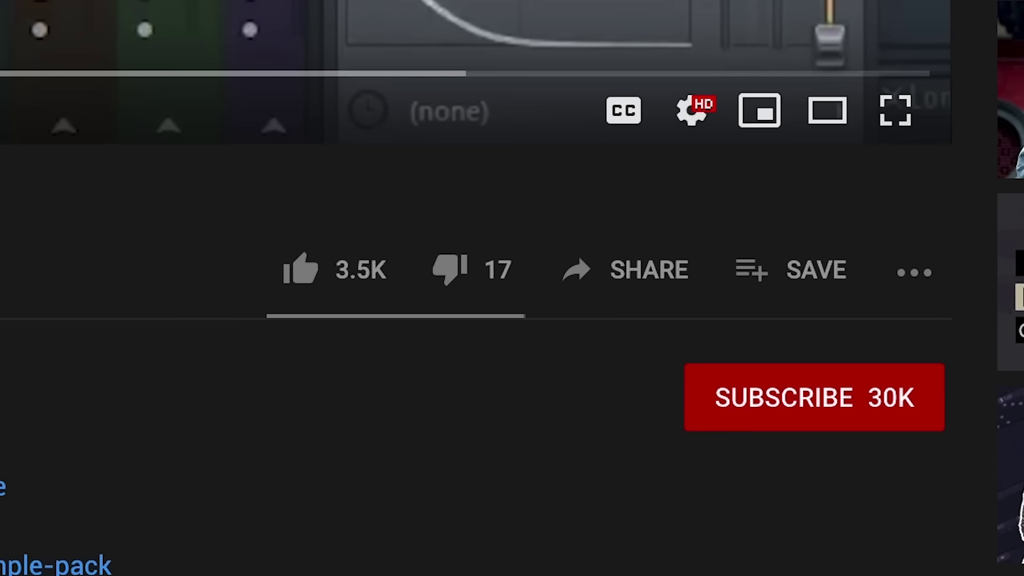
left_click(302, 272)
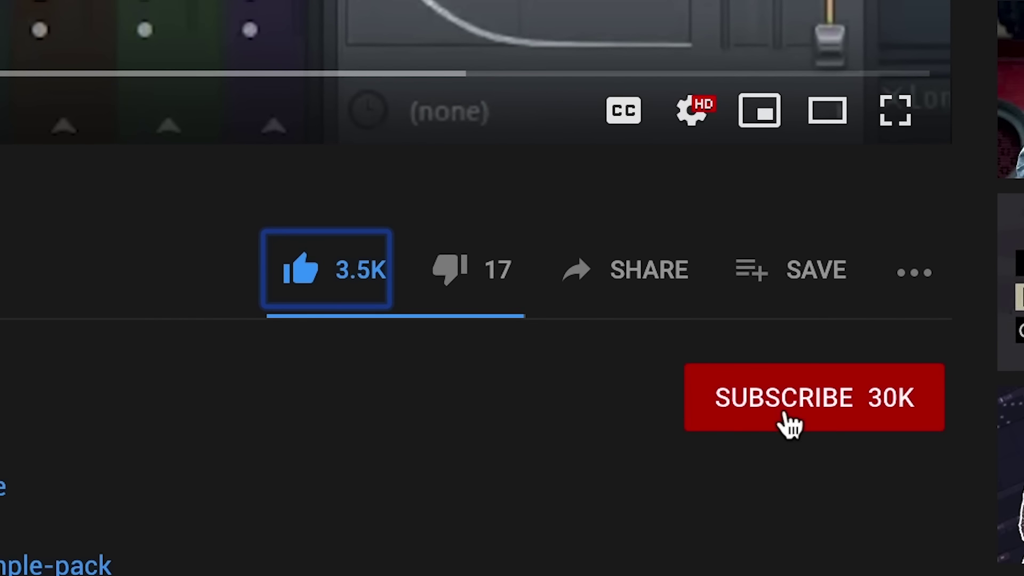
left_click(789, 424)
left_click(914, 408)
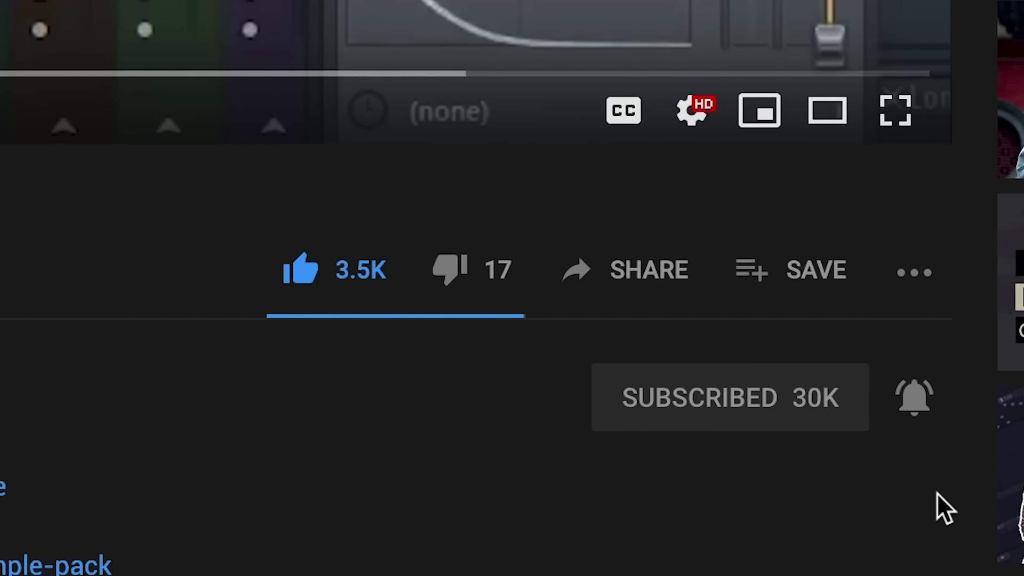